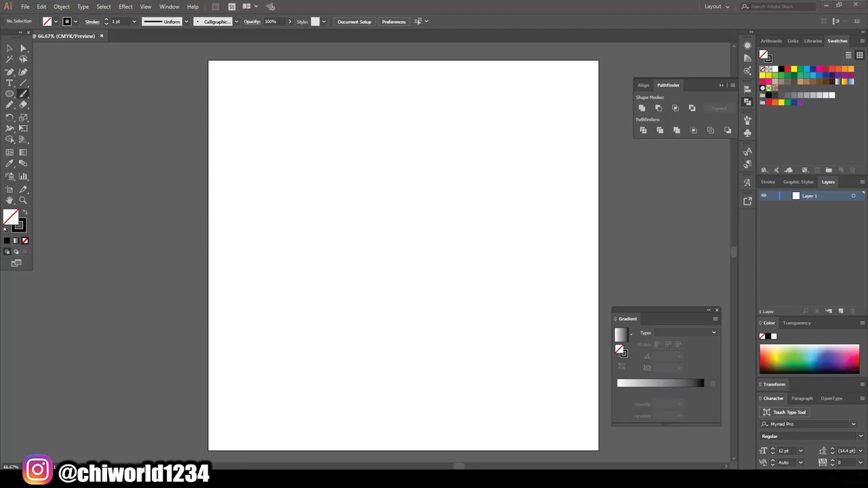
Draw a trial stroke, then clear the artboard and reset the view to 100%
{"action": "left_click_drag", "start_coordinate": [467, 225], "coordinate": [469, 216]}
{"action": "key", "text": "ctrl+a"}
{"action": "key", "text": "Delete"}
{"action": "key", "text": "ctrl+1"}
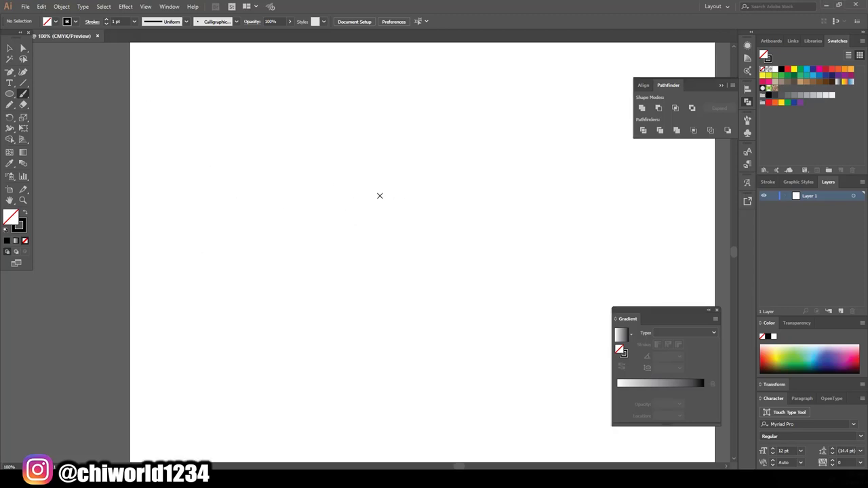
Brush the snout curve, upper lip line, wavy head top and hooked lower lip edge
{"action": "left_click_drag", "start_coordinate": [466, 189], "coordinate": [536, 206]}
{"action": "left_click_drag", "start_coordinate": [351, 219], "coordinate": [339, 224]}
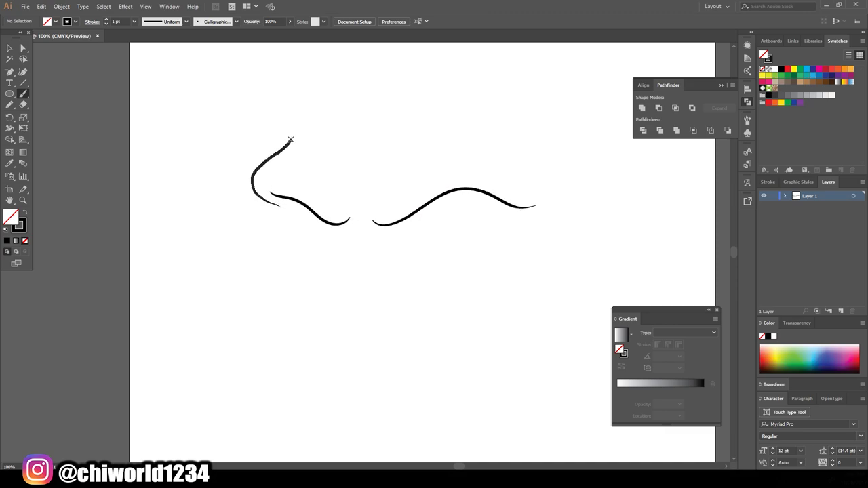
{"action": "left_click_drag", "start_coordinate": [441, 124], "coordinate": [616, 120]}
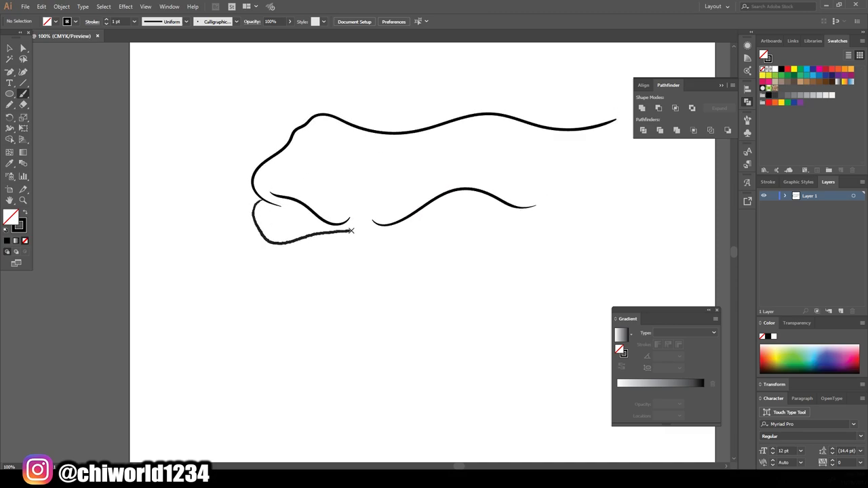
{"action": "left_click_drag", "start_coordinate": [351, 231], "coordinate": [621, 123]}
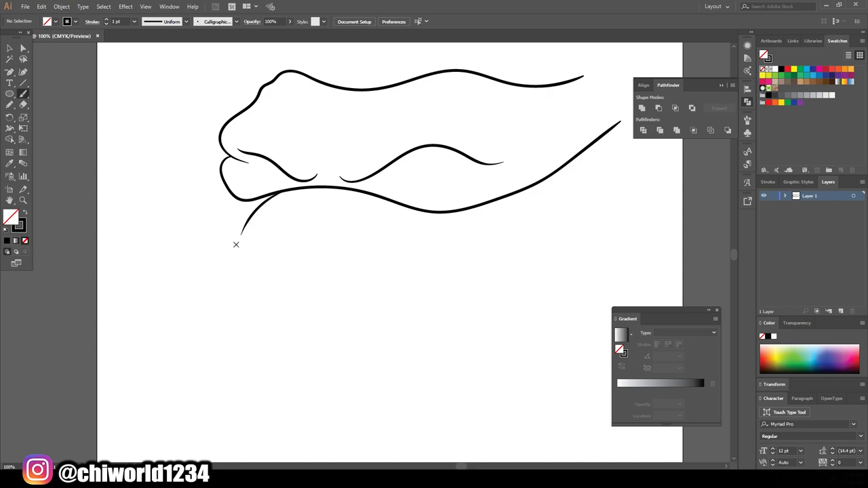
{"action": "left_click_drag", "start_coordinate": [236, 244], "coordinate": [490, 272]}
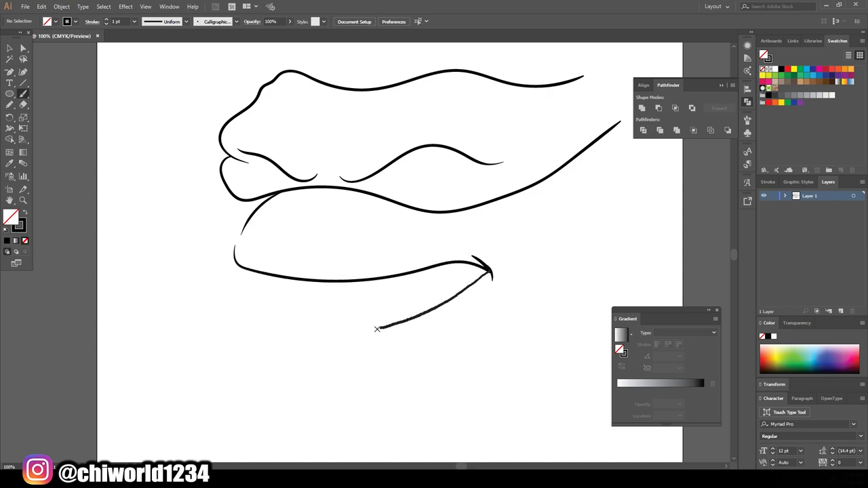
{"action": "left_click_drag", "start_coordinate": [378, 329], "coordinate": [248, 268]}
Undo the stray lower-lip curve, then redraw the lip's underside and wavy gum line
{"action": "key", "text": "ctrl+z"}
{"action": "key", "text": "ctrl+plus"}
{"action": "left_click_drag", "start_coordinate": [202, 237], "coordinate": [208, 265]}
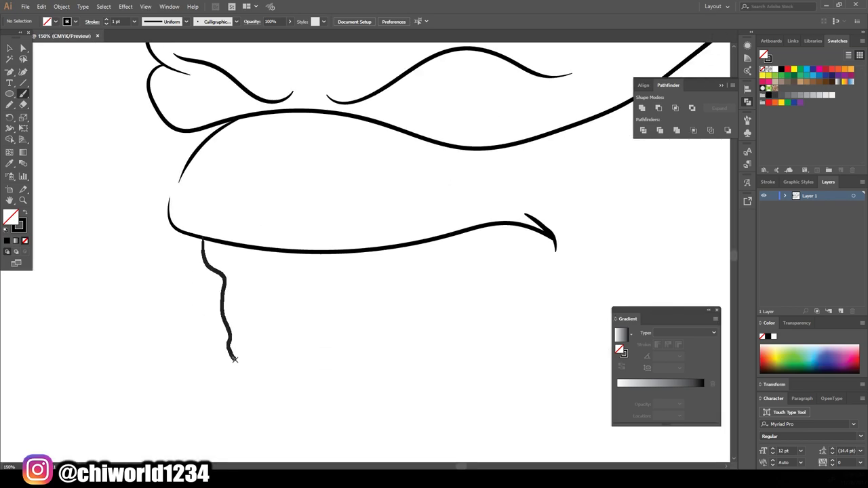
{"action": "left_click_drag", "start_coordinate": [234, 359], "coordinate": [550, 234]}
{"action": "scroll", "coordinate": [525, 348], "scroll_direction": "down", "scroll_amount": 3}
{"action": "mouse_move", "coordinate": [549, 160]}
{"action": "left_mouse_down"}
{"action": "mouse_move", "coordinate": [272, 211]}
{"action": "mouse_move", "coordinate": [206, 195]}
{"action": "left_mouse_up"}
{"action": "left_click_drag", "start_coordinate": [482, 256], "coordinate": [259, 267]}
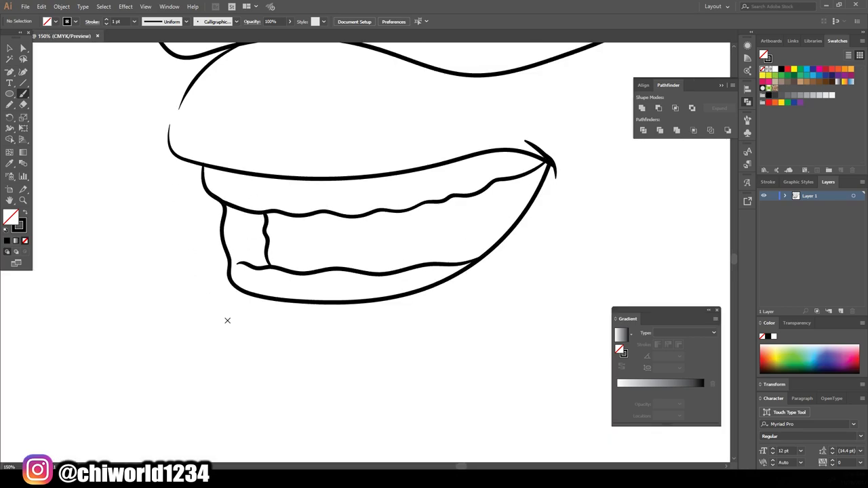
{"action": "scroll", "coordinate": [227, 320], "scroll_direction": "right", "scroll_amount": 1}
Draw the chin curve, the cheek-to-chin jawline and the long right-side jaw line
{"action": "key", "text": "ctrl+0"}
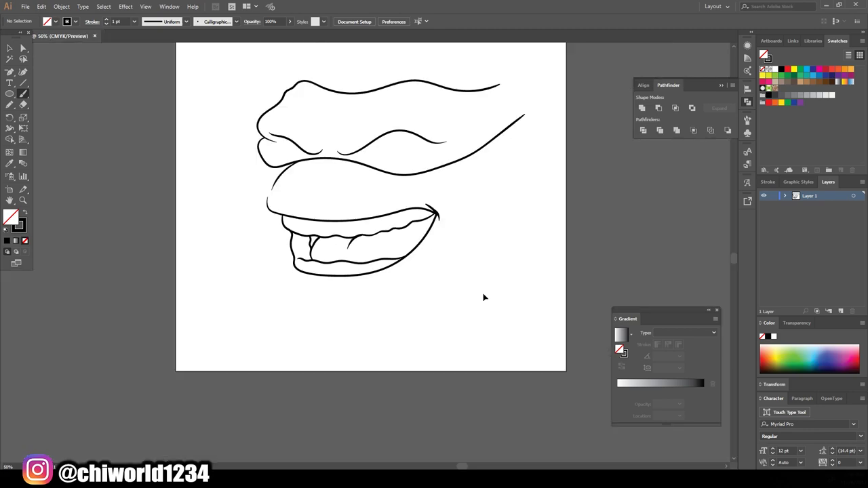
{"action": "key", "text": "ctrl+1"}
{"action": "left_click_drag", "start_coordinate": [246, 280], "coordinate": [322, 321]}
{"action": "scroll", "coordinate": [304, 403], "scroll_direction": "up", "scroll_amount": 2}
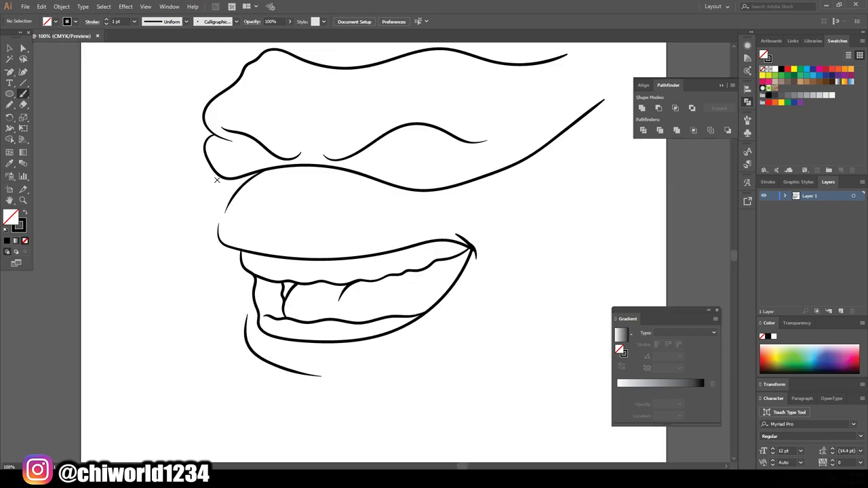
{"action": "left_click_drag", "start_coordinate": [188, 224], "coordinate": [246, 315]}
{"action": "scroll", "coordinate": [402, 354], "scroll_direction": "right", "scroll_amount": 2}
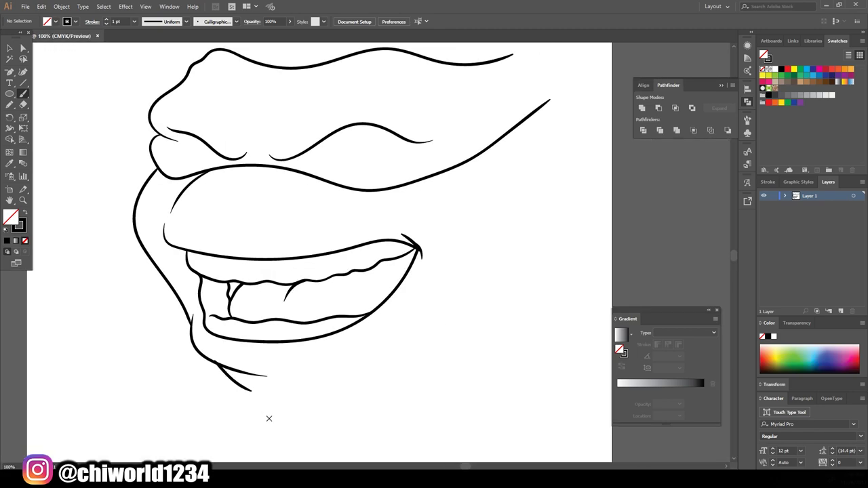
{"action": "left_click_drag", "start_coordinate": [407, 343], "coordinate": [566, 111]}
Finish the domed head top and draw the narrowed eye with thick upper and lower eyelids
{"action": "key", "text": "ctrl+0"}
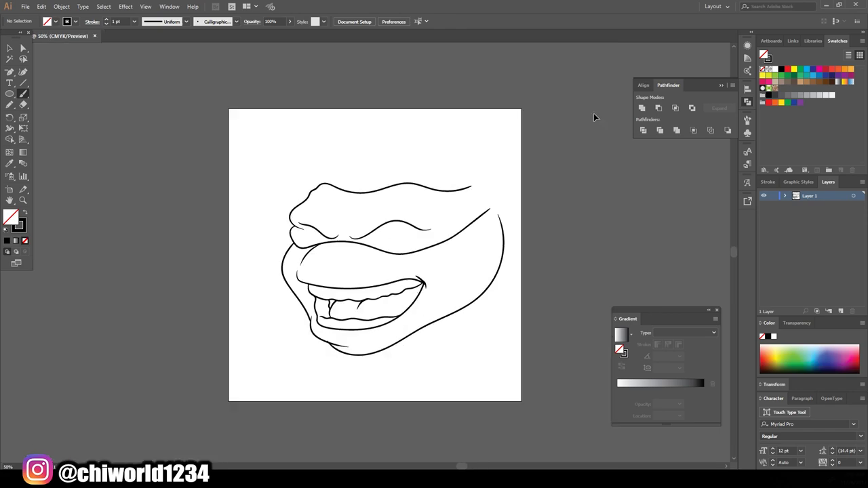
{"action": "key", "text": "ctrl+1"}
{"action": "left_click_drag", "start_coordinate": [279, 135], "coordinate": [567, 158]}
{"action": "key", "text": "ctrl+0"}
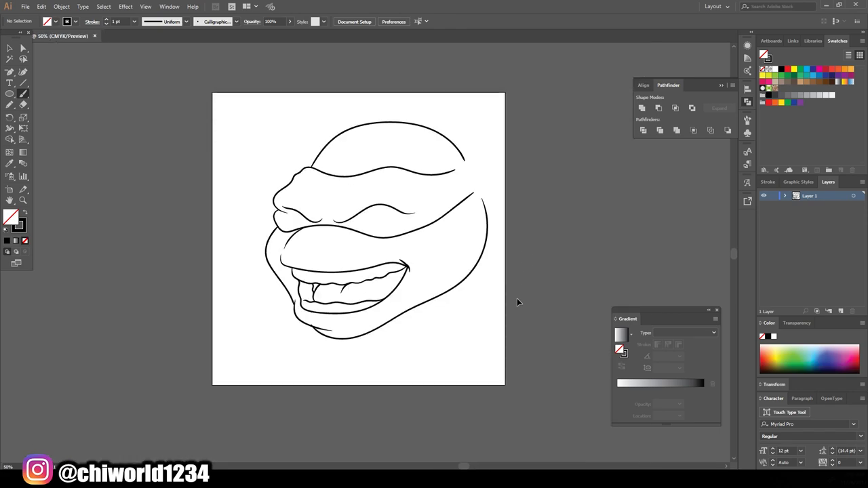
{"action": "key", "text": "ctrl+plus"}
{"action": "key", "text": "ctrl+plus"}
{"action": "key", "text": "ctrl+plus"}
{"action": "left_click_drag", "start_coordinate": [293, 201], "coordinate": [578, 164]}
{"action": "mouse_move", "coordinate": [313, 192]}
{"action": "left_mouse_down"}
{"action": "mouse_move", "coordinate": [465, 165]}
{"action": "mouse_move", "coordinate": [332, 178]}
{"action": "left_mouse_up"}
{"action": "key", "text": "ctrl+minus"}
{"action": "key", "text": "ctrl+plus"}
{"action": "key", "text": "ctrl+plus"}
{"action": "mouse_move", "coordinate": [313, 228]}
{"action": "left_mouse_down"}
{"action": "mouse_move", "coordinate": [485, 224]}
{"action": "mouse_move", "coordinate": [576, 238]}
{"action": "left_mouse_up"}
Thicken the upper lip curves and add the nostril stroke
{"action": "key", "text": "ctrl+1"}
{"action": "key", "text": "ctrl+plus"}
{"action": "key", "text": "ctrl+plus"}
{"action": "key", "text": "ctrl+plus"}
{"action": "left_click_drag", "start_coordinate": [422, 329], "coordinate": [210, 261]}
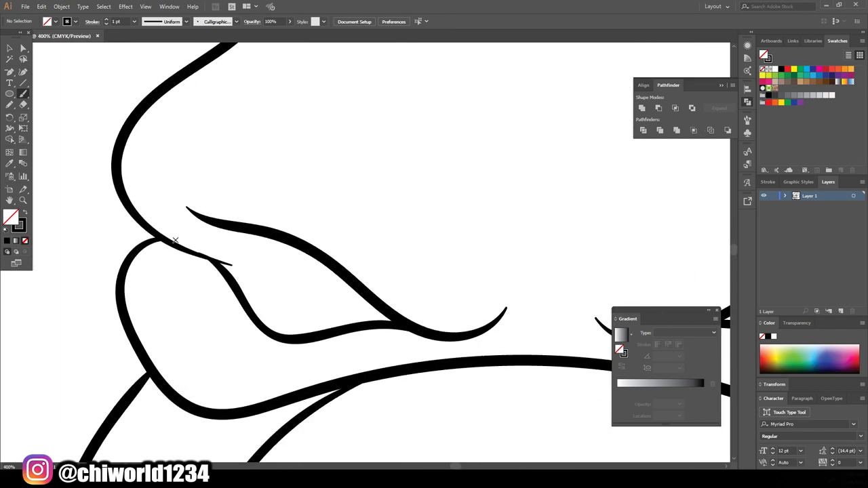
{"action": "left_click_drag", "start_coordinate": [170, 240], "coordinate": [324, 265]}
{"action": "mouse_move", "coordinate": [253, 267]}
{"action": "left_mouse_down"}
{"action": "mouse_move", "coordinate": [275, 285]}
{"action": "mouse_move", "coordinate": [333, 261]}
{"action": "left_mouse_up"}
Select every path in the line drawing and group them
{"action": "key", "text": "ctrl+0"}
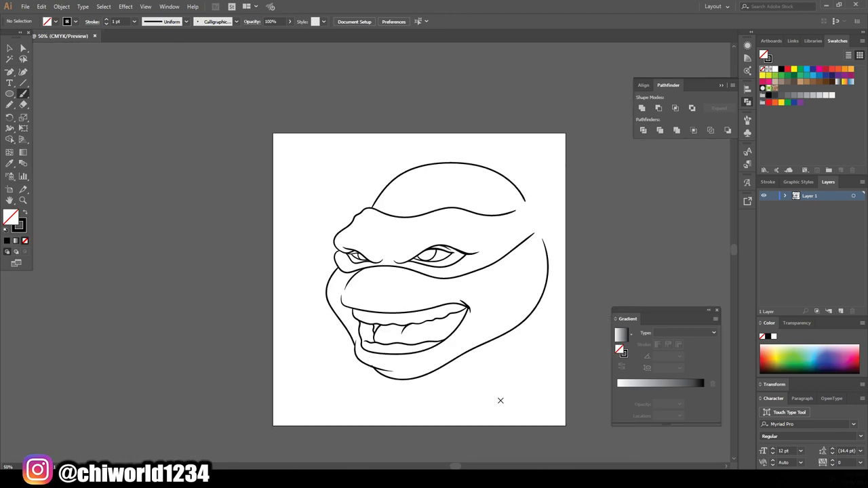
{"action": "key", "text": "ctrl+plus"}
{"action": "key", "text": "v"}
{"action": "key", "text": "ctrl+a"}
{"action": "key", "text": "ctrl+g"}
Scale the grouped drawing down by its bounding-box corner and deselect it
{"action": "left_click_drag", "start_coordinate": [587, 422], "coordinate": [524, 363]}
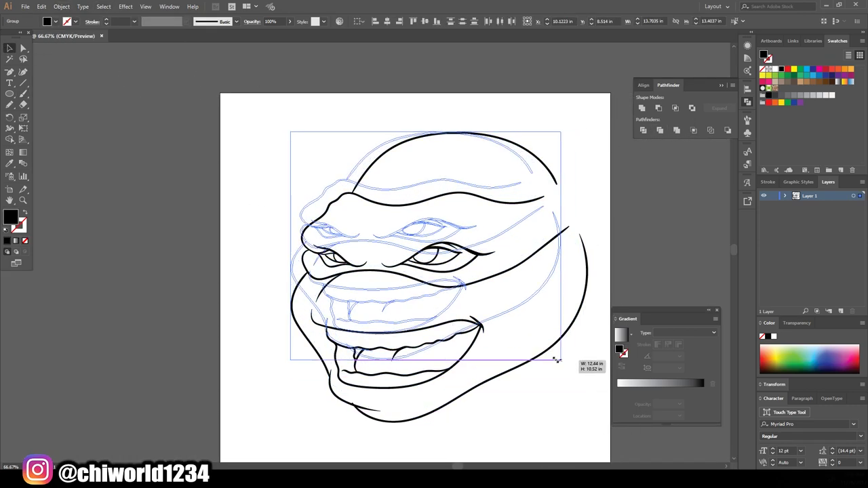
{"action": "left_click_drag", "start_coordinate": [524, 132], "coordinate": [508, 139]}
{"action": "key", "text": "ctrl+shift+a"}
With the Paintbrush, add the head-edge curve and wrinkle strokes on the bandana knot
{"action": "key", "text": "b"}
{"action": "key", "text": "ctrl+plus"}
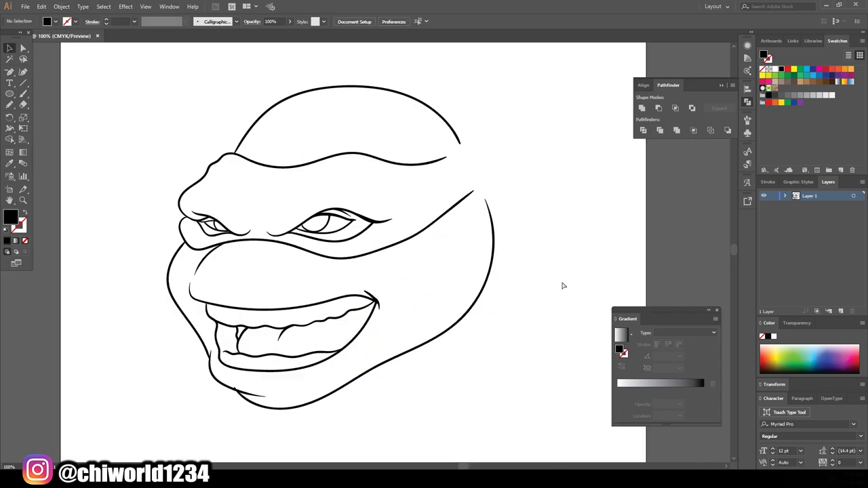
{"action": "key", "text": "ctrl+plus"}
{"action": "key", "text": "ctrl+plus"}
{"action": "key", "text": "ctrl+plus"}
{"action": "scroll", "coordinate": [407, 204], "scroll_direction": "up", "scroll_amount": 1}
{"action": "left_click_drag", "start_coordinate": [444, 221], "coordinate": [519, 292]}
{"action": "scroll", "coordinate": [475, 258], "scroll_direction": "up", "scroll_amount": 2}
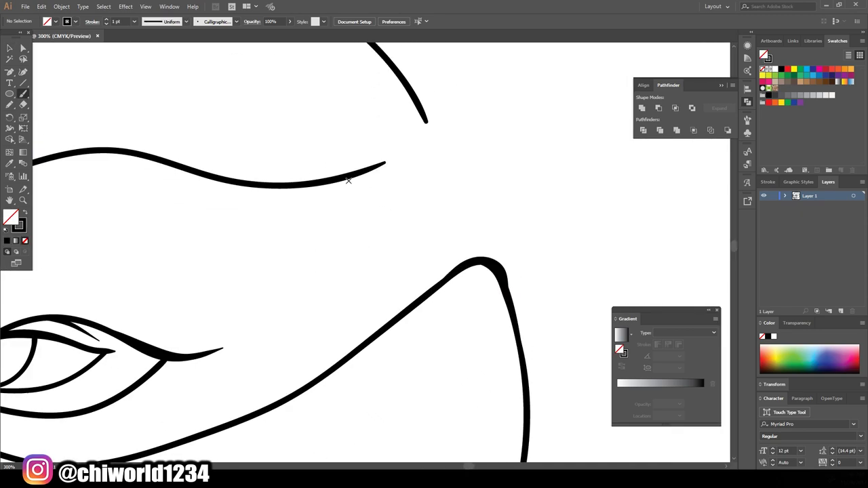
{"action": "left_click_drag", "start_coordinate": [366, 170], "coordinate": [435, 100]}
{"action": "mouse_move", "coordinate": [403, 73]}
{"action": "left_mouse_down"}
{"action": "mouse_move", "coordinate": [461, 90]}
{"action": "mouse_move", "coordinate": [500, 202]}
{"action": "left_mouse_up"}
{"action": "left_click_drag", "start_coordinate": [512, 262], "coordinate": [526, 305]}
{"action": "left_click_drag", "start_coordinate": [514, 238], "coordinate": [475, 187]}
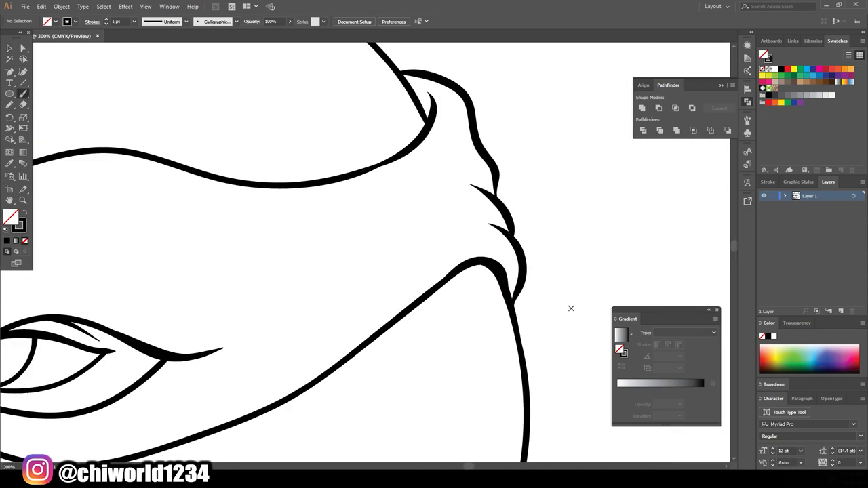
Draw the long bandana tail with its outer edge, inner fold and pointed tip
{"action": "key", "text": "ctrl+minus"}
{"action": "key", "text": "ctrl+minus"}
{"action": "scroll", "coordinate": [570, 284], "scroll_direction": "up", "scroll_amount": 1}
{"action": "mouse_move", "coordinate": [416, 55]}
{"action": "left_mouse_down"}
{"action": "mouse_move", "coordinate": [516, 136]}
{"action": "mouse_move", "coordinate": [501, 434]}
{"action": "left_mouse_up"}
{"action": "scroll", "coordinate": [510, 407], "scroll_direction": "down", "scroll_amount": 3}
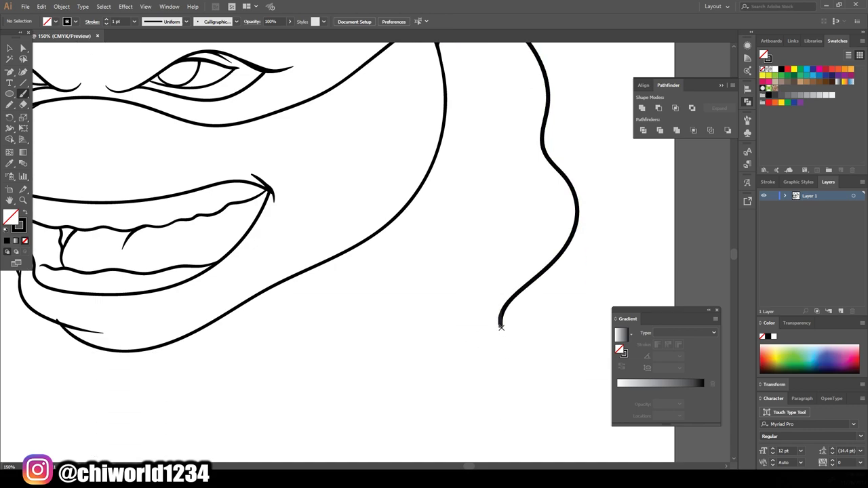
{"action": "left_click_drag", "start_coordinate": [501, 328], "coordinate": [352, 370]}
{"action": "scroll", "coordinate": [353, 370], "scroll_direction": "down", "scroll_amount": 2}
{"action": "left_click_drag", "start_coordinate": [397, 312], "coordinate": [417, 434]}
{"action": "left_click_drag", "start_coordinate": [330, 300], "coordinate": [387, 434]}
{"action": "left_click_drag", "start_coordinate": [431, 119], "coordinate": [346, 291]}
Outline a second bandana tail to a point, with its inner fold
{"action": "key", "text": "ctrl+minus"}
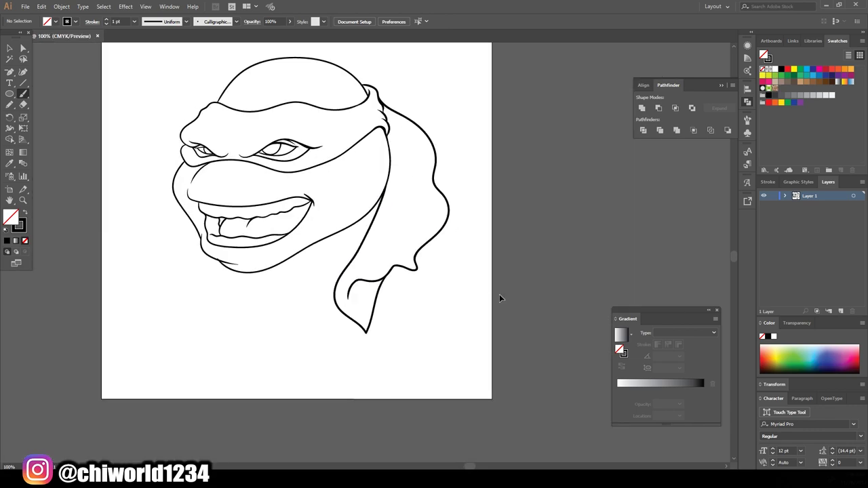
{"action": "key", "text": "ctrl+plus"}
{"action": "key", "text": "ctrl+plus"}
{"action": "left_click_drag", "start_coordinate": [500, 313], "coordinate": [442, 136]}
{"action": "scroll", "coordinate": [442, 135], "scroll_direction": "up", "scroll_amount": 4}
{"action": "left_click_drag", "start_coordinate": [440, 374], "coordinate": [413, 161]}
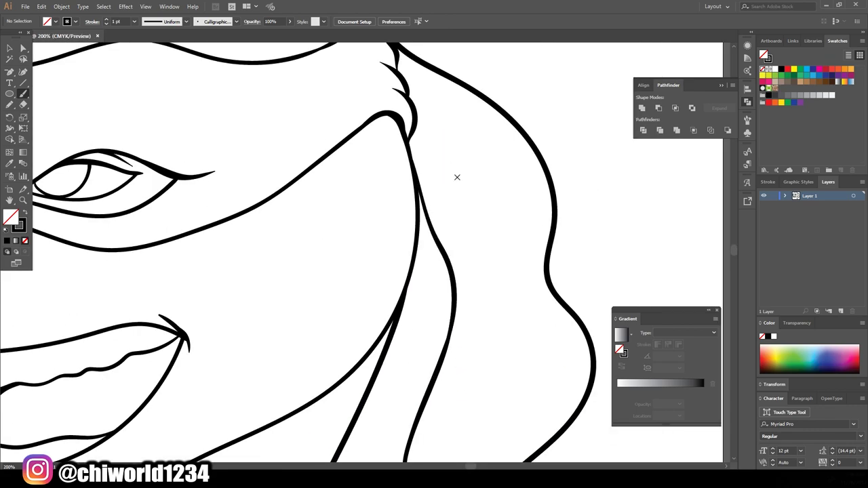
{"action": "key", "text": "ctrl+minus"}
{"action": "key", "text": "ctrl+minus"}
{"action": "key", "text": "ctrl+minus"}
{"action": "key", "text": "ctrl+plus"}
{"action": "key", "text": "ctrl+plus"}
{"action": "key", "text": "ctrl+plus"}
{"action": "left_click_drag", "start_coordinate": [471, 72], "coordinate": [523, 250]}
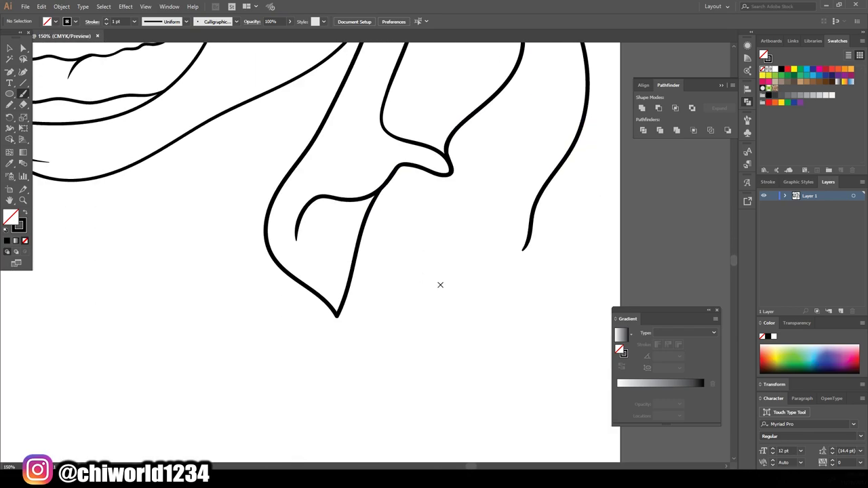
{"action": "left_click_drag", "start_coordinate": [532, 209], "coordinate": [492, 422]}
{"action": "mouse_move", "coordinate": [487, 275]}
{"action": "left_mouse_down"}
{"action": "mouse_move", "coordinate": [472, 400]}
{"action": "mouse_move", "coordinate": [444, 272]}
{"action": "mouse_move", "coordinate": [502, 95]}
{"action": "left_mouse_up"}
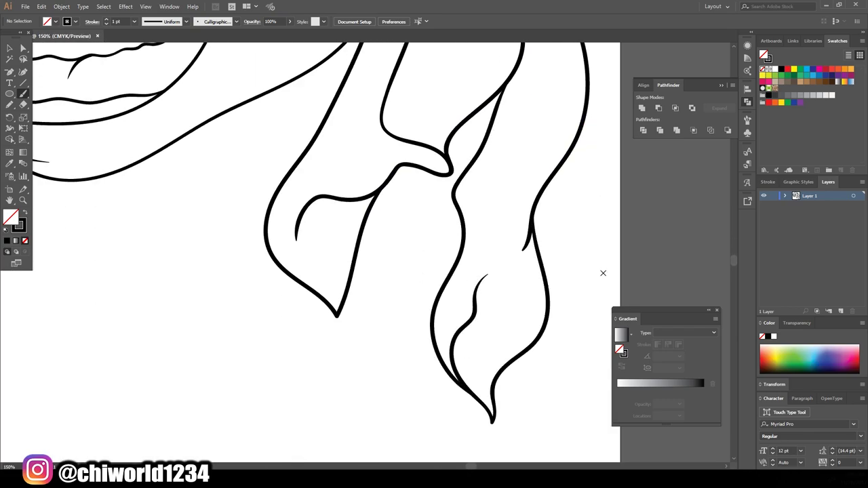
Add a fold line running down the right bandana tail
{"action": "scroll", "coordinate": [604, 273], "scroll_direction": "up", "scroll_amount": 3}
{"action": "scroll", "coordinate": [543, 272], "scroll_direction": "down", "scroll_amount": 2}
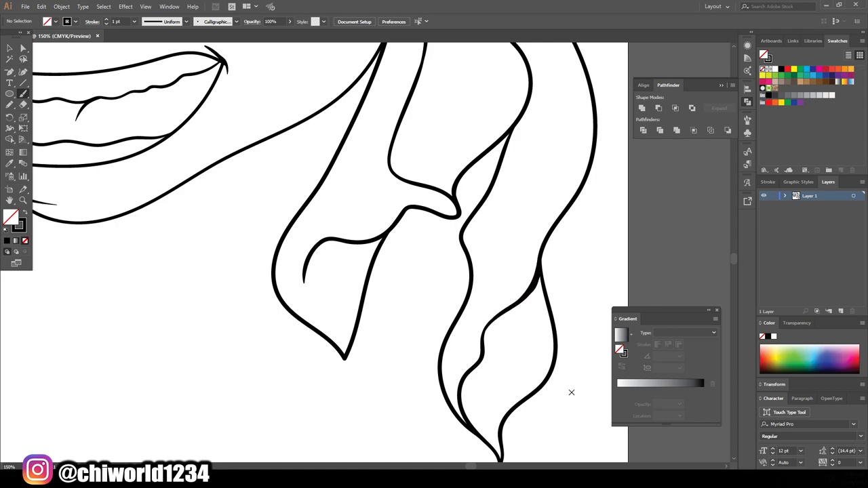
{"action": "key", "text": "ctrl+minus"}
{"action": "scroll", "coordinate": [552, 344], "scroll_direction": "up", "scroll_amount": 5}
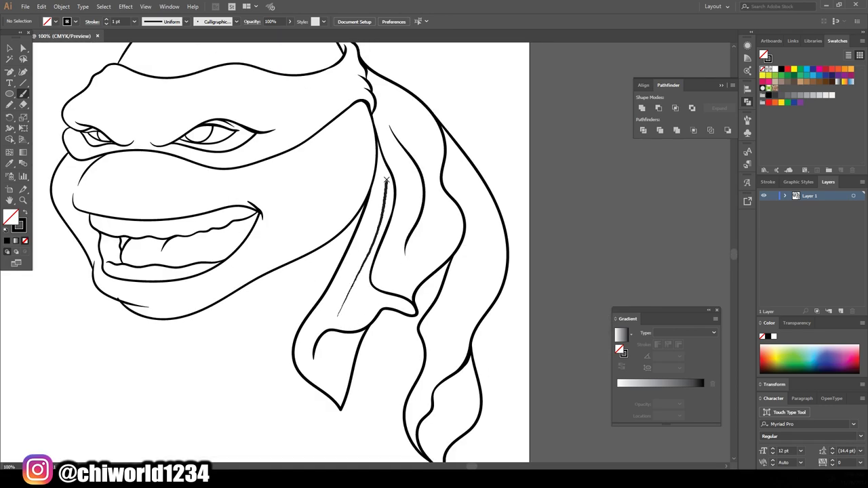
{"action": "left_click_drag", "start_coordinate": [446, 153], "coordinate": [453, 343]}
{"action": "scroll", "coordinate": [453, 342], "scroll_direction": "down", "scroll_amount": 5}
{"action": "scroll", "coordinate": [504, 176], "scroll_direction": "up", "scroll_amount": 8}
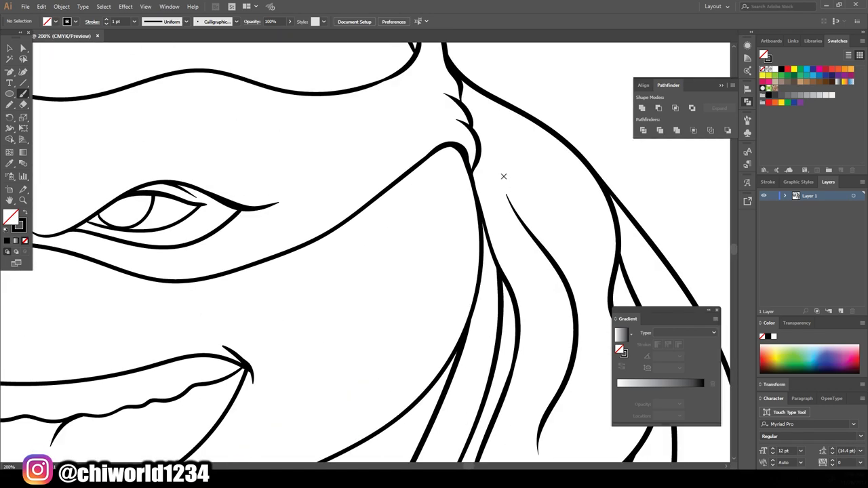
{"action": "scroll", "coordinate": [448, 295], "scroll_direction": "down", "scroll_amount": 2}
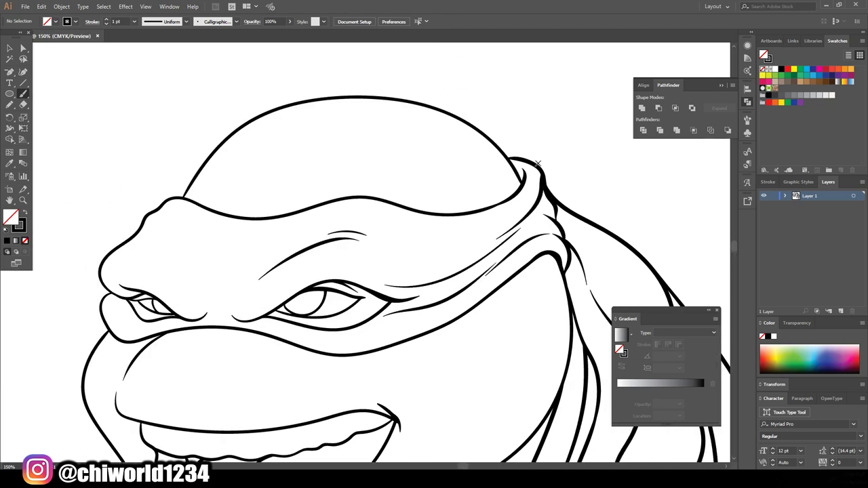
{"action": "scroll", "coordinate": [361, 252], "scroll_direction": "down", "scroll_amount": 3}
{"action": "scroll", "coordinate": [361, 252], "scroll_direction": "up", "scroll_amount": 4}
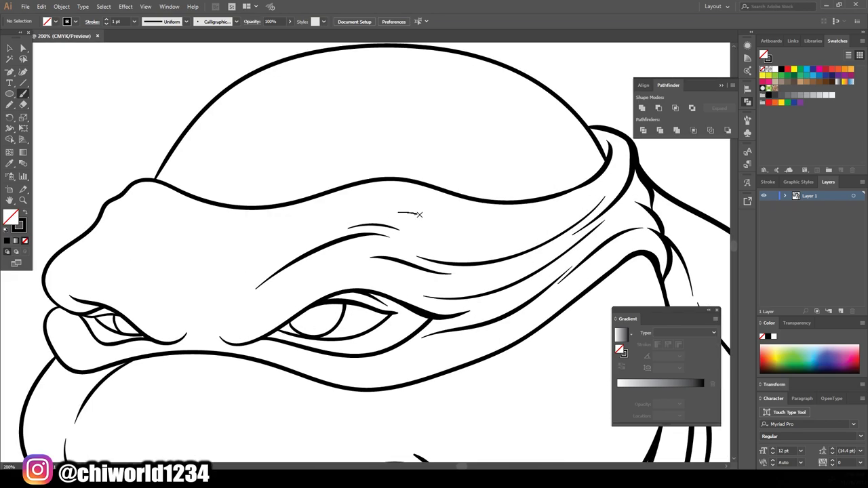
Paint two tapered brow wrinkles above the left eye and a cheek crease beside the mouth corner
{"action": "left_click_drag", "start_coordinate": [209, 277], "coordinate": [376, 301]}
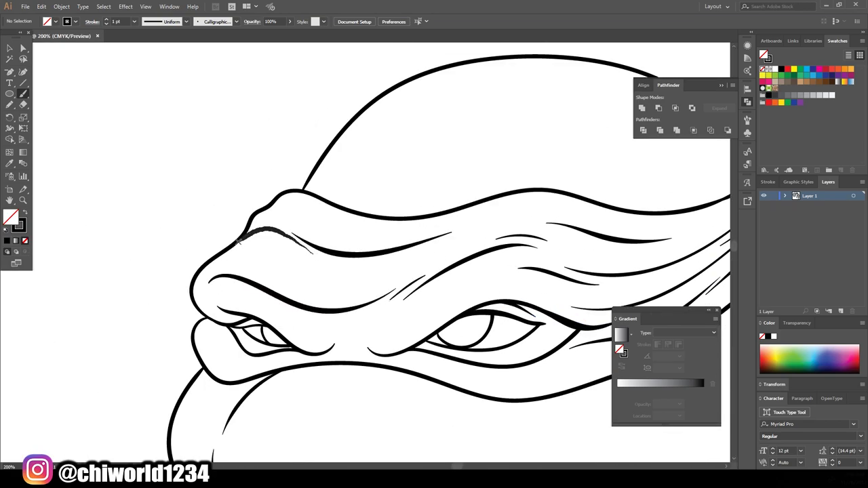
{"action": "left_click_drag", "start_coordinate": [445, 260], "coordinate": [235, 230]}
{"action": "scroll", "coordinate": [448, 272], "scroll_direction": "down", "scroll_amount": 3}
{"action": "scroll", "coordinate": [557, 235], "scroll_direction": "up", "scroll_amount": 3}
{"action": "left_click_drag", "start_coordinate": [502, 195], "coordinate": [555, 254]}
Scroll up and down over the grin to inspect the rows of teeth
{"action": "scroll", "coordinate": [479, 306], "scroll_direction": "down", "scroll_amount": 3}
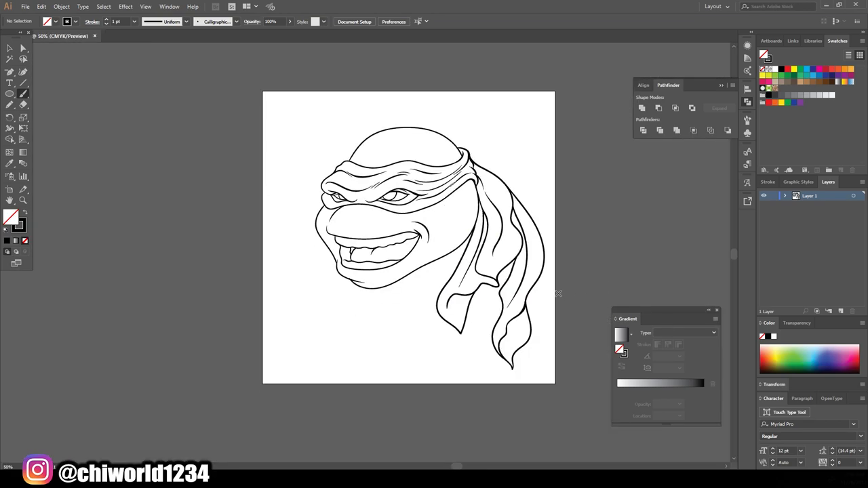
{"action": "scroll", "coordinate": [559, 288], "scroll_direction": "up", "scroll_amount": 5}
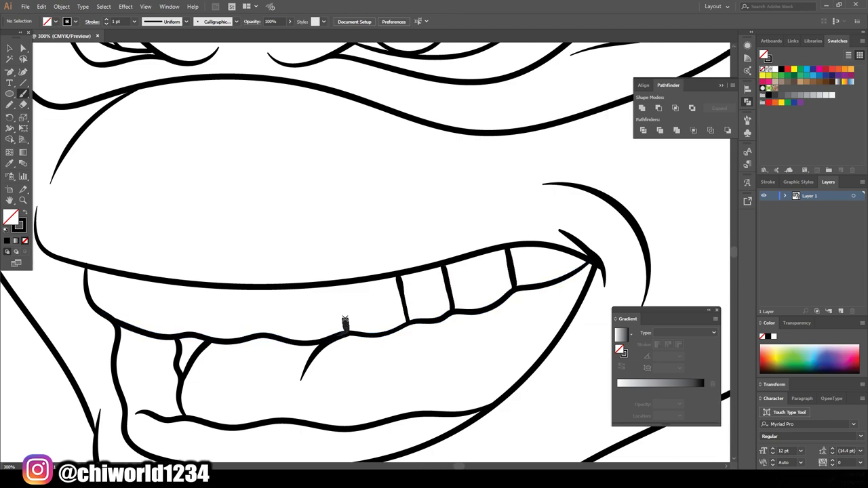
{"action": "scroll", "coordinate": [477, 412], "scroll_direction": "down", "scroll_amount": 3}
{"action": "scroll", "coordinate": [469, 353], "scroll_direction": "up", "scroll_amount": 5}
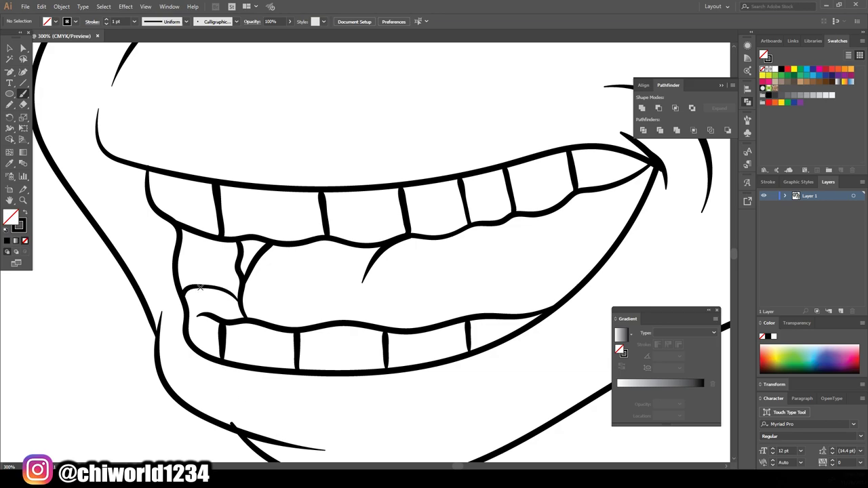
{"action": "scroll", "coordinate": [448, 409], "scroll_direction": "down", "scroll_amount": 3}
{"action": "scroll", "coordinate": [500, 365], "scroll_direction": "up", "scroll_amount": 2}
{"action": "scroll", "coordinate": [233, 317], "scroll_direction": "up", "scroll_amount": 3}
Swap to black fill with no stroke and fill the shadow inside the mouth above the tongue
{"action": "key", "text": "shift+x"}
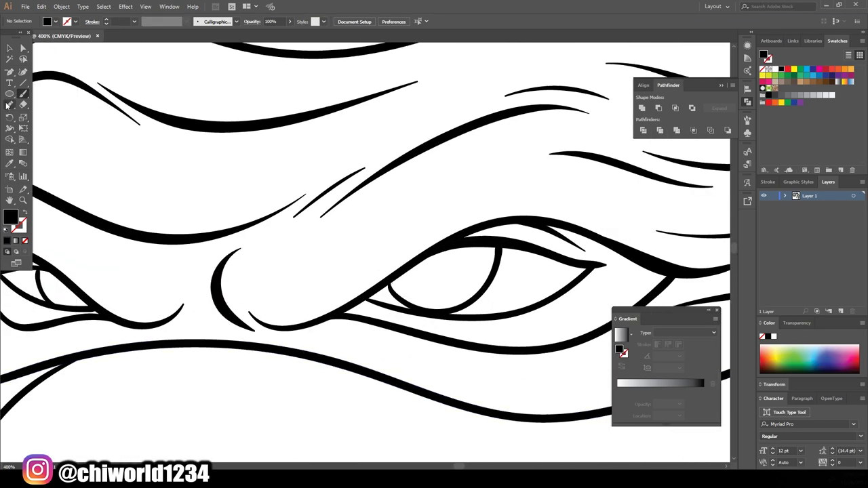
{"action": "scroll", "coordinate": [438, 288], "scroll_direction": "down", "scroll_amount": 3}
{"action": "scroll", "coordinate": [412, 407], "scroll_direction": "up", "scroll_amount": 3}
{"action": "scroll", "coordinate": [398, 345], "scroll_direction": "down", "scroll_amount": 3}
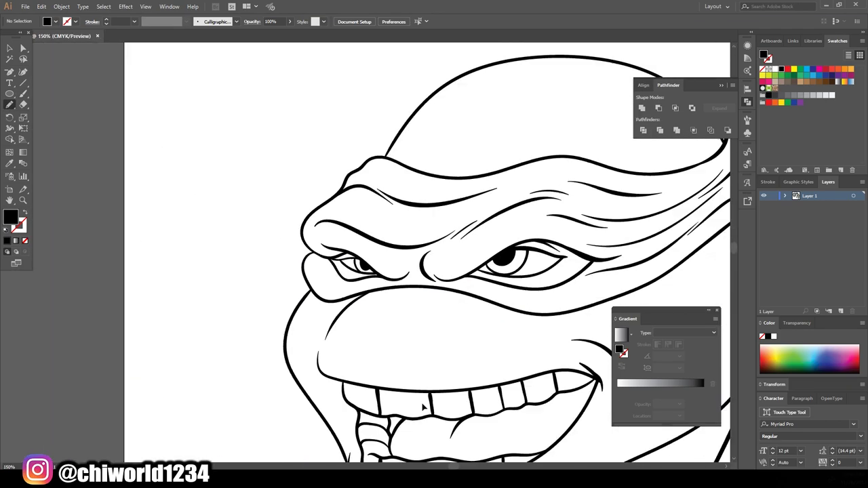
{"action": "scroll", "coordinate": [435, 385], "scroll_direction": "up", "scroll_amount": 3}
{"action": "scroll", "coordinate": [436, 385], "scroll_direction": "up", "scroll_amount": 1}
{"action": "left_click_drag", "start_coordinate": [433, 338], "coordinate": [378, 228]}
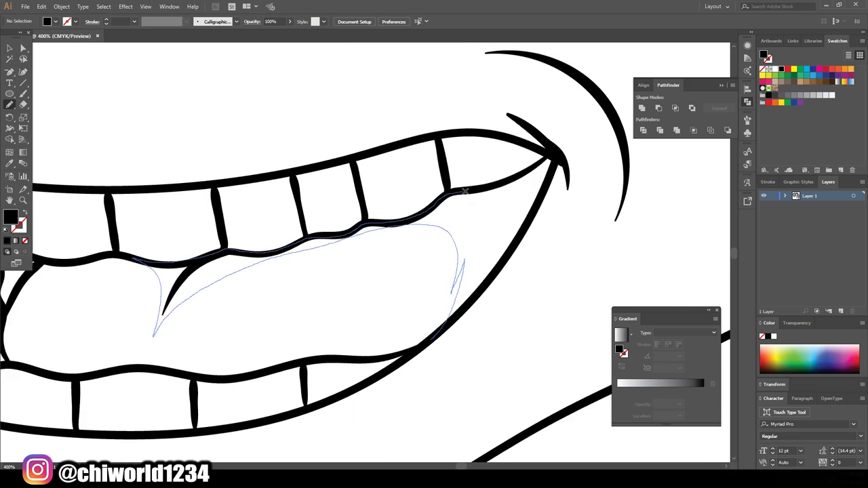
{"action": "left_click_drag", "start_coordinate": [465, 191], "coordinate": [546, 159]}
Draw two solid black shadow shapes on the cheek
{"action": "scroll", "coordinate": [466, 448], "scroll_direction": "down", "scroll_amount": 3}
{"action": "scroll", "coordinate": [491, 412], "scroll_direction": "up", "scroll_amount": 3}
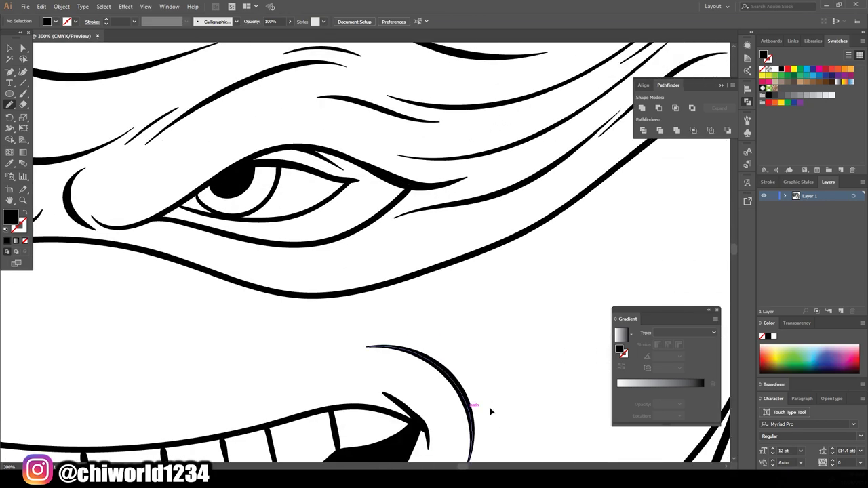
{"action": "scroll", "coordinate": [333, 419], "scroll_direction": "down", "scroll_amount": 3}
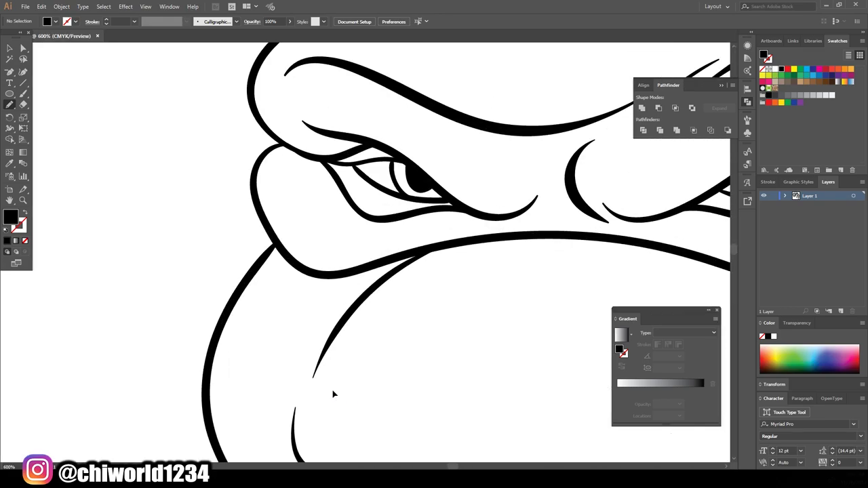
{"action": "scroll", "coordinate": [333, 397], "scroll_direction": "up", "scroll_amount": 4}
{"action": "left_click_drag", "start_coordinate": [227, 244], "coordinate": [377, 302]}
{"action": "left_click_drag", "start_coordinate": [464, 249], "coordinate": [380, 278]}
Add a black shadow behind the bandana tails, then select all of the line art
{"action": "scroll", "coordinate": [500, 430], "scroll_direction": "down", "scroll_amount": 4}
{"action": "scroll", "coordinate": [500, 355], "scroll_direction": "up", "scroll_amount": 3}
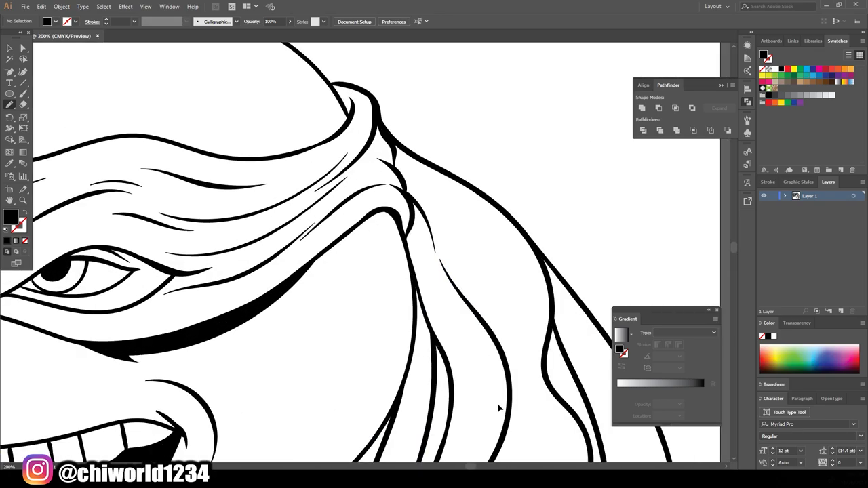
{"action": "left_click_drag", "start_coordinate": [314, 85], "coordinate": [487, 281]}
{"action": "scroll", "coordinate": [481, 277], "scroll_direction": "down", "scroll_amount": 5}
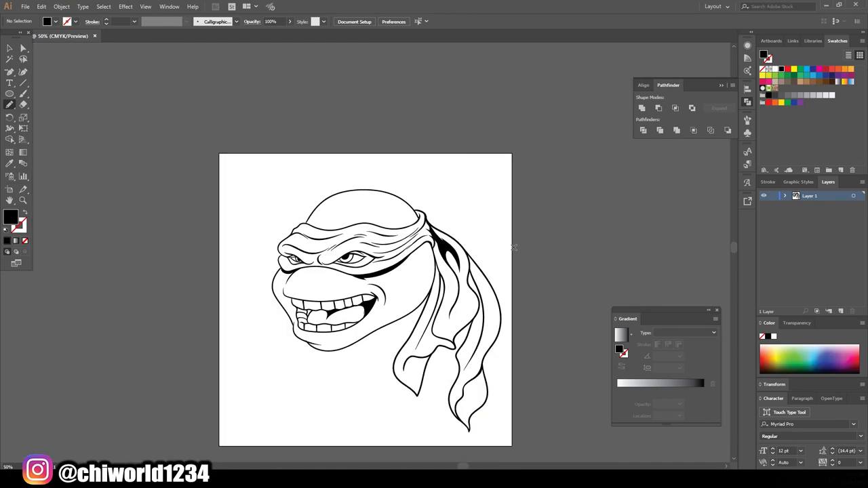
{"action": "scroll", "coordinate": [508, 240], "scroll_direction": "up", "scroll_amount": 1}
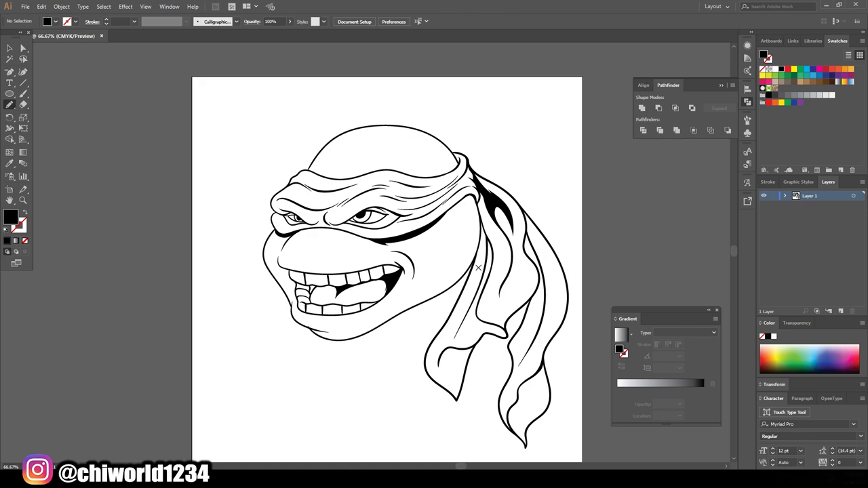
{"action": "scroll", "coordinate": [330, 320], "scroll_direction": "up", "scroll_amount": 3}
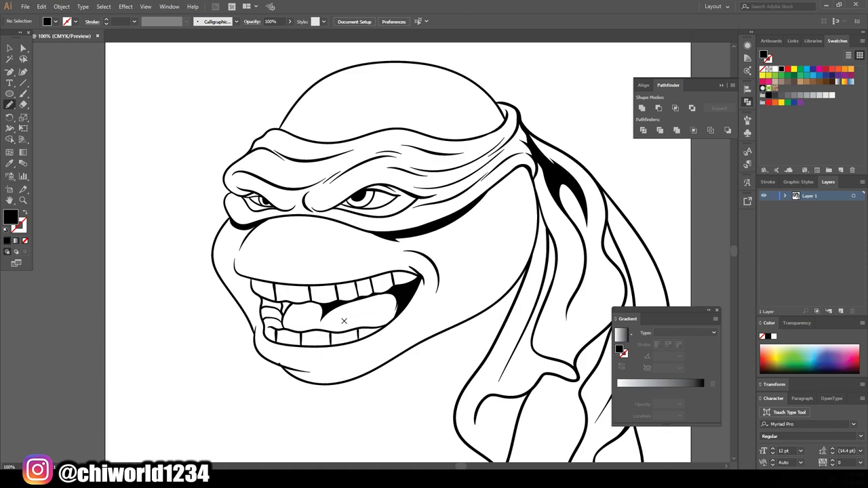
{"action": "scroll", "coordinate": [334, 314], "scroll_direction": "up", "scroll_amount": 1}
{"action": "scroll", "coordinate": [344, 325], "scroll_direction": "up", "scroll_amount": 2}
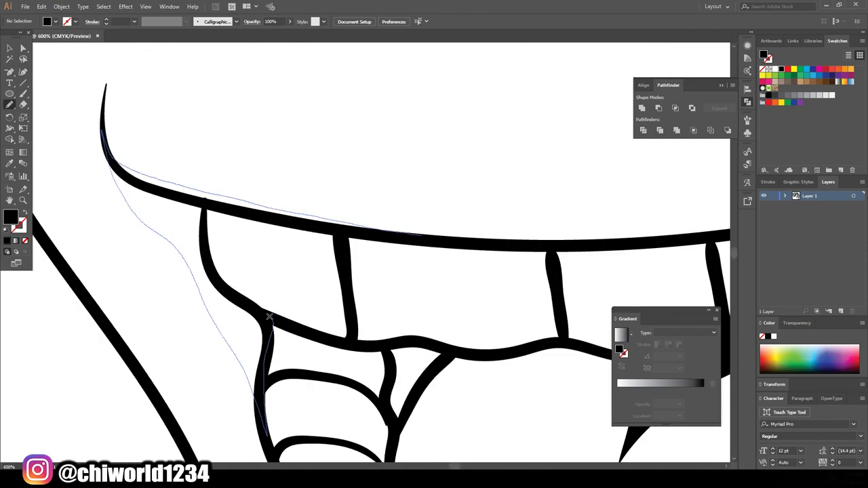
{"action": "scroll", "coordinate": [269, 317], "scroll_direction": "down", "scroll_amount": 3}
{"action": "scroll", "coordinate": [200, 102], "scroll_direction": "down", "scroll_amount": 4}
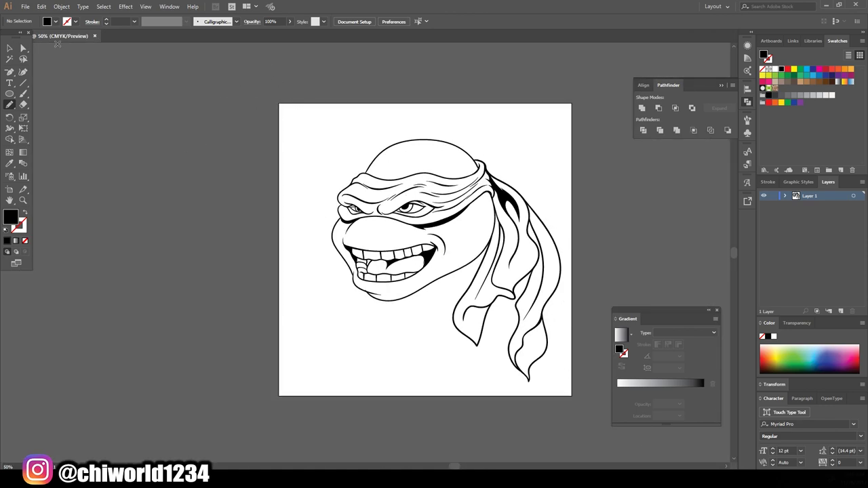
{"action": "key", "text": "v"}
{"action": "key", "text": "ctrl+a"}
Merge the ink shapes and draw a green rectangle covering the artboard
{"action": "left_click", "coordinate": [680, 131]}
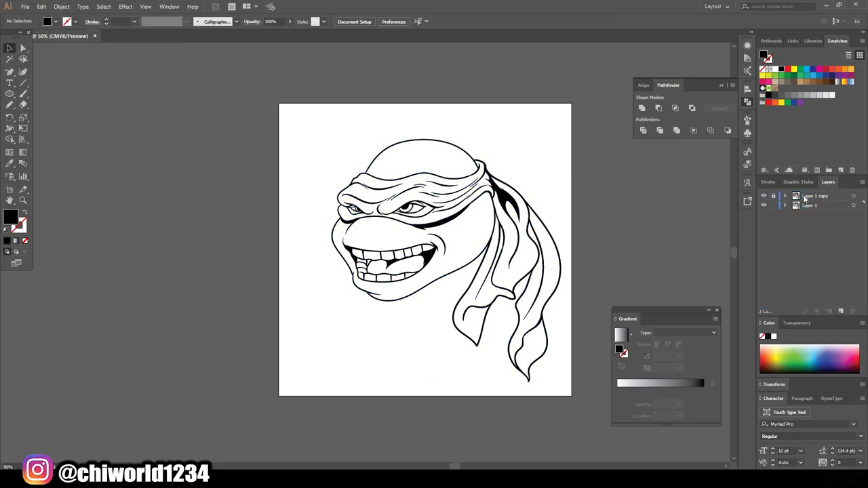
{"action": "double_click", "coordinate": [10, 217]}
{"action": "left_click", "coordinate": [717, 353]}
{"action": "key", "text": "m"}
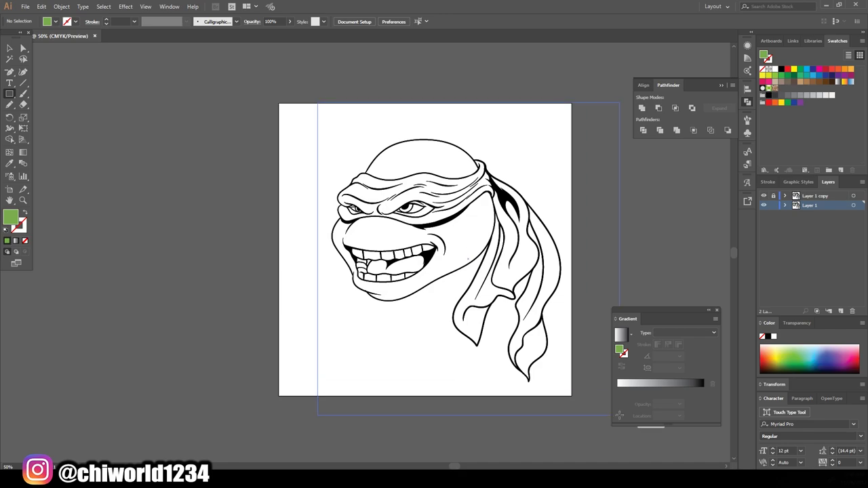
{"action": "left_click_drag", "start_coordinate": [317, 104], "coordinate": [616, 413]}
Fill the bandana tail and headband purple inside the merged artwork
{"action": "double_click", "coordinate": [562, 181]}
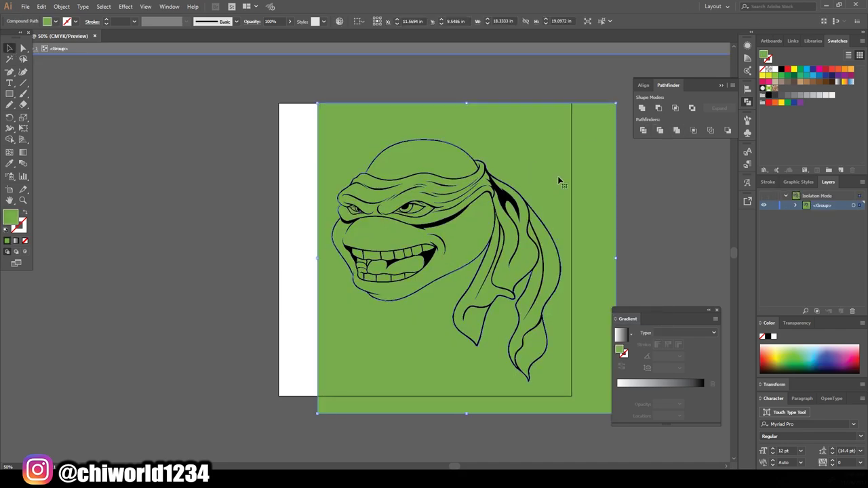
{"action": "left_click", "coordinate": [600, 265]}
{"action": "left_click", "coordinate": [515, 163], "text": "shift"}
{"action": "left_click", "coordinate": [844, 79]}
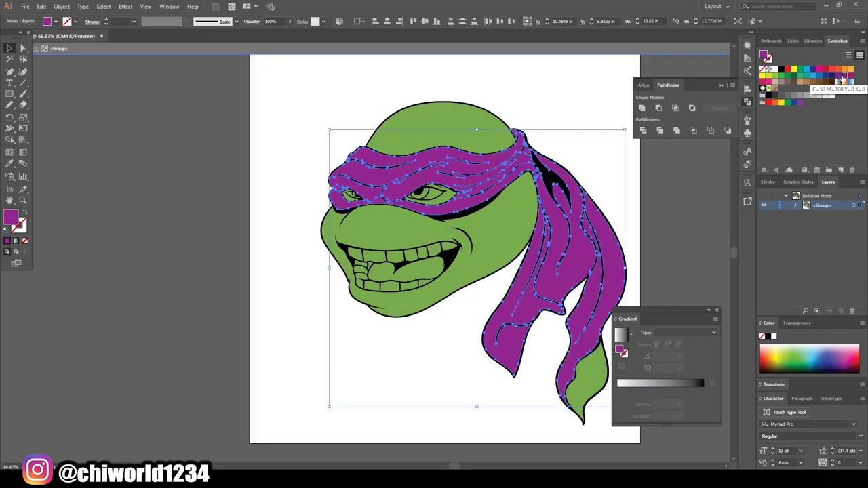
Fill both eyes and the teeth white
{"action": "left_click", "coordinate": [254, 283]}
{"action": "key", "text": "ctrl+plus"}
{"action": "key", "text": "ctrl+plus"}
{"action": "key", "text": "ctrl+plus"}
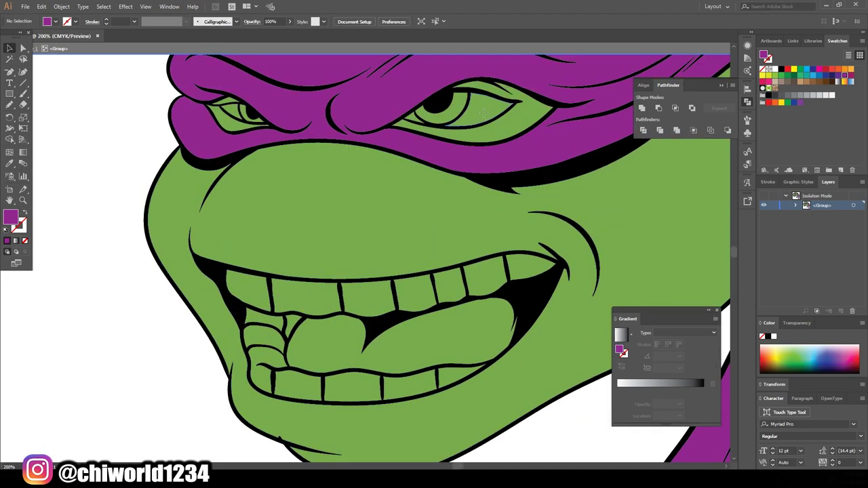
{"action": "left_click", "coordinate": [248, 119], "text": "shift"}
{"action": "left_click", "coordinate": [251, 321], "text": "shift"}
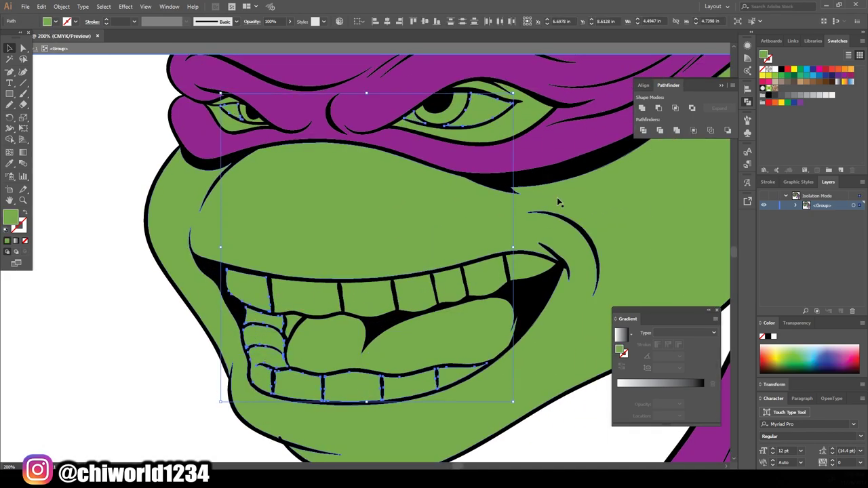
{"action": "left_click", "coordinate": [417, 294], "text": "shift"}
{"action": "left_click", "coordinate": [14, 229]}
Fill the tongue pink, the gap beside the teeth dark red, and the irises blue
{"action": "left_click", "coordinate": [319, 343]}
{"action": "double_click", "coordinate": [13, 226]}
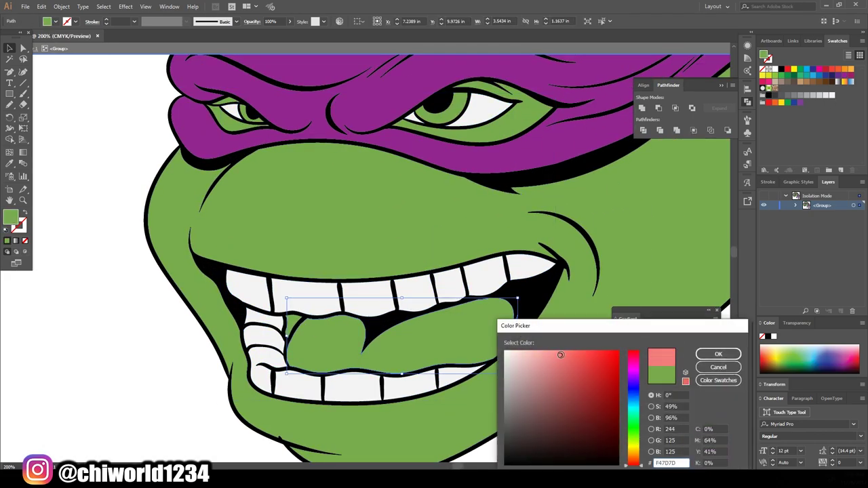
{"action": "left_click", "coordinate": [717, 349]}
{"action": "left_click", "coordinate": [293, 325]}
{"action": "double_click", "coordinate": [14, 219]}
{"action": "left_click", "coordinate": [717, 349]}
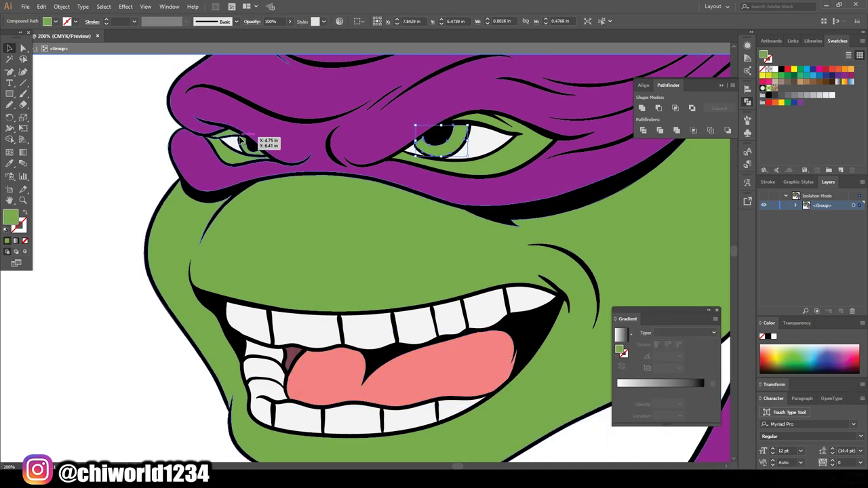
{"action": "left_click", "coordinate": [265, 139], "text": "shift"}
{"action": "key", "text": "ctrl+0"}
Shift all artwork toward olive and warmer tones with Adjust Color Balance, yellow raised to 67
{"action": "key", "text": "ctrl+a"}
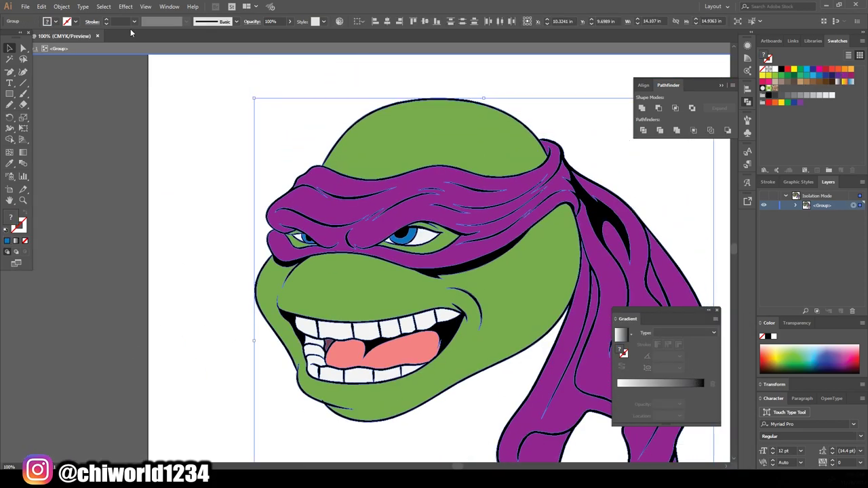
{"action": "left_click", "coordinate": [42, 7]}
{"action": "left_click", "coordinate": [224, 186]}
{"action": "left_click_drag", "start_coordinate": [84, 81], "coordinate": [113, 82]}
{"action": "mouse_move", "coordinate": [84, 53]}
{"action": "left_mouse_down"}
{"action": "mouse_move", "coordinate": [91, 67]}
{"action": "mouse_move", "coordinate": [74, 96]}
{"action": "mouse_move", "coordinate": [101, 81]}
{"action": "left_mouse_up"}
{"action": "left_click_drag", "start_coordinate": [91, 68], "coordinate": [96, 69]}
{"action": "left_click", "coordinate": [97, 153]}
Recolor the bandana's hue from purple to orange with Recolor Artwork
{"action": "left_click", "coordinate": [61, 6]}
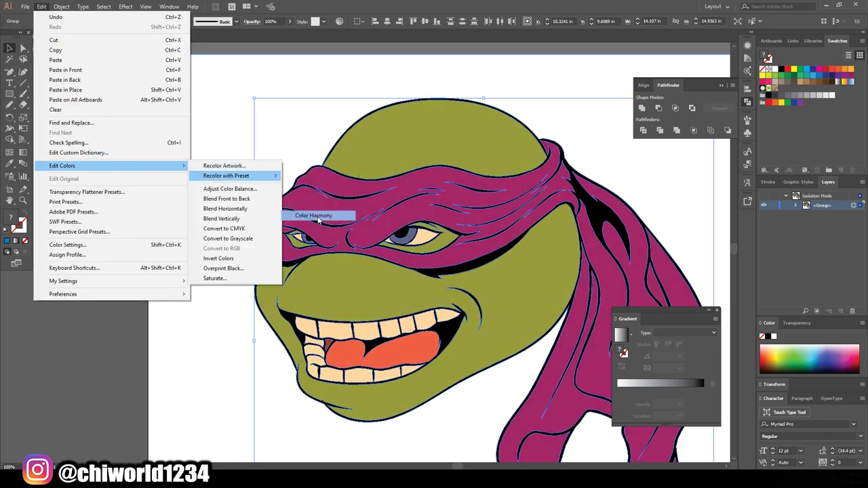
{"action": "left_click", "coordinate": [291, 95]}
{"action": "left_click", "coordinate": [128, 148]}
{"action": "left_click_drag", "start_coordinate": [84, 198], "coordinate": [44, 198]}
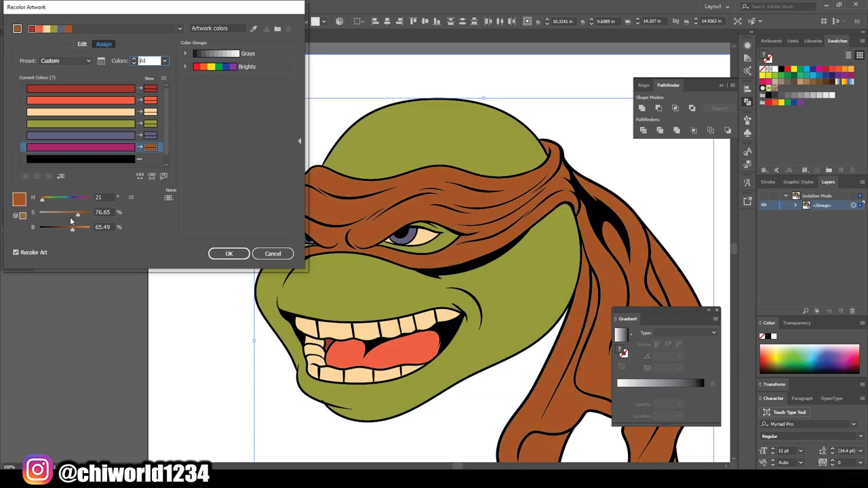
{"action": "left_click", "coordinate": [229, 254]}
{"action": "key", "text": "ctrl+minus"}
{"action": "scroll", "coordinate": [378, 253], "scroll_direction": "up", "scroll_amount": 3}
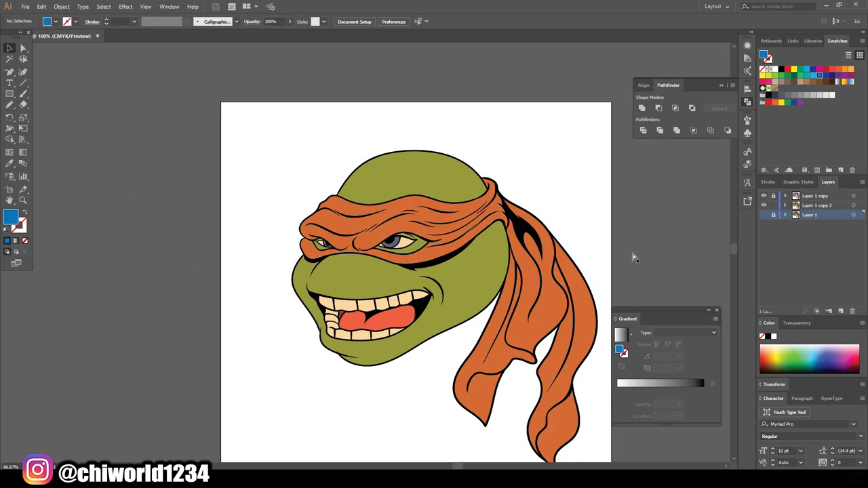
{"action": "scroll", "coordinate": [377, 253], "scroll_direction": "up", "scroll_amount": 3}
Move Layer 4 below Layer 1 copy 2 and set a dark olive 49441B fill
{"action": "left_click", "coordinate": [539, 239]}
{"action": "scroll", "coordinate": [387, 126], "scroll_direction": "down", "scroll_amount": 5}
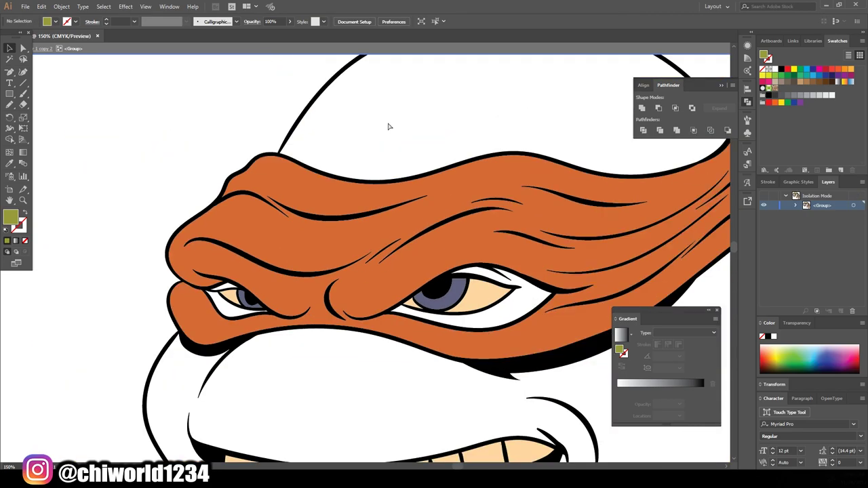
{"action": "key", "text": "Escape"}
{"action": "left_click_drag", "start_coordinate": [806, 228], "coordinate": [805, 221]}
{"action": "key", "text": "ctrl+plus"}
{"action": "key", "text": "ctrl+plus"}
{"action": "key", "text": "i"}
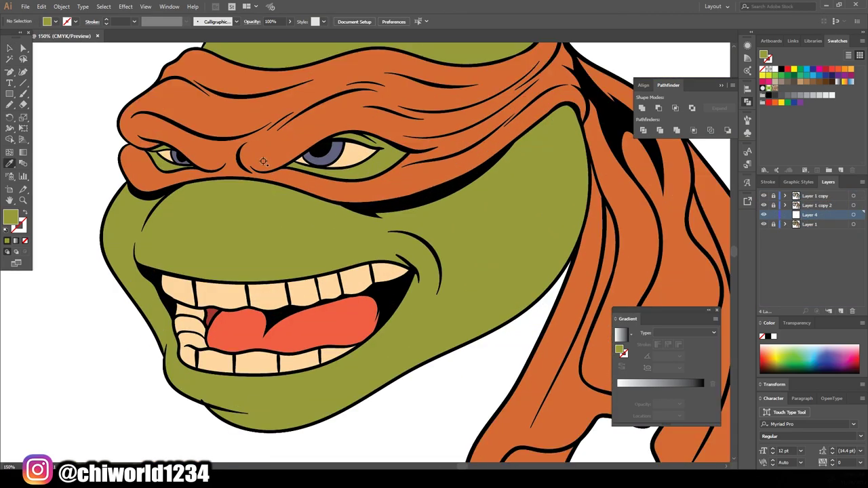
{"action": "double_click", "coordinate": [10, 216]}
{"action": "left_click", "coordinate": [720, 354]}
{"action": "key", "text": "n"}
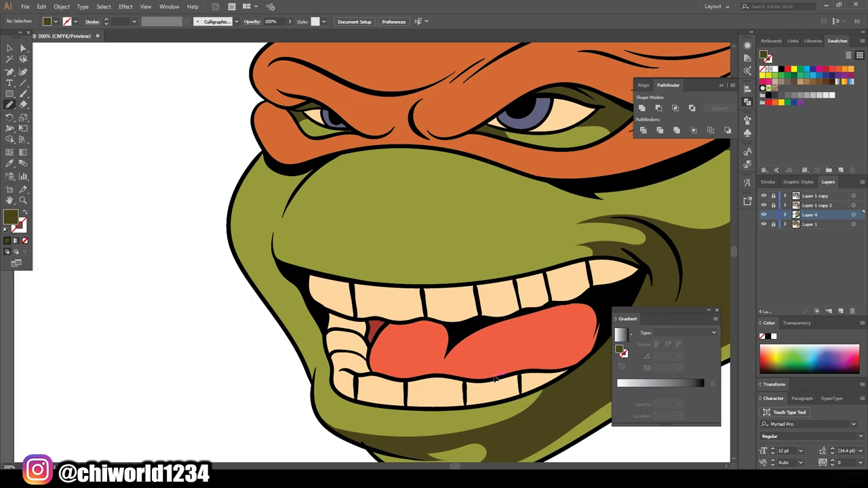
Draw dark olive shadow shapes along the cheek and under the bandana, then add Layer 5
{"action": "left_click_drag", "start_coordinate": [353, 97], "coordinate": [248, 207]}
{"action": "left_click_drag", "start_coordinate": [232, 175], "coordinate": [220, 161]}
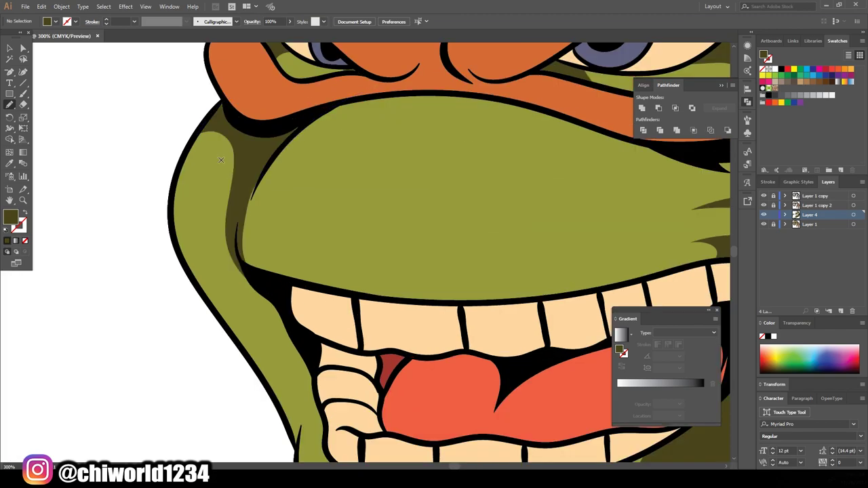
{"action": "scroll", "coordinate": [236, 229], "scroll_direction": "down", "scroll_amount": 5}
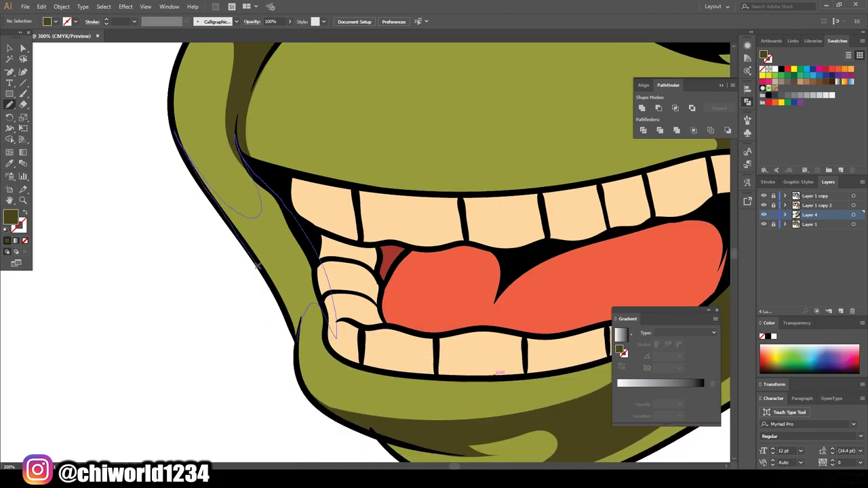
{"action": "left_click_drag", "start_coordinate": [257, 266], "coordinate": [298, 319]}
{"action": "key", "text": "ctrl+0"}
{"action": "scroll", "coordinate": [216, 200], "scroll_direction": "up", "scroll_amount": 3}
{"action": "scroll", "coordinate": [215, 200], "scroll_direction": "up", "scroll_amount": 3}
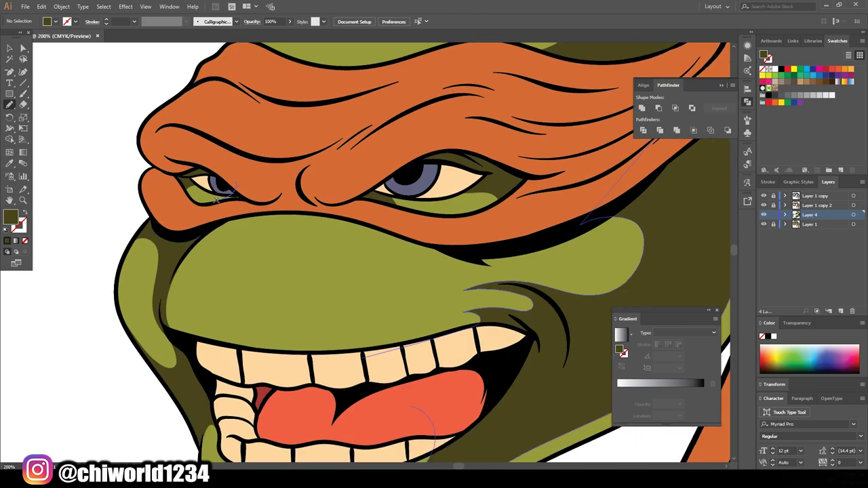
{"action": "left_click_drag", "start_coordinate": [597, 239], "coordinate": [606, 235]}
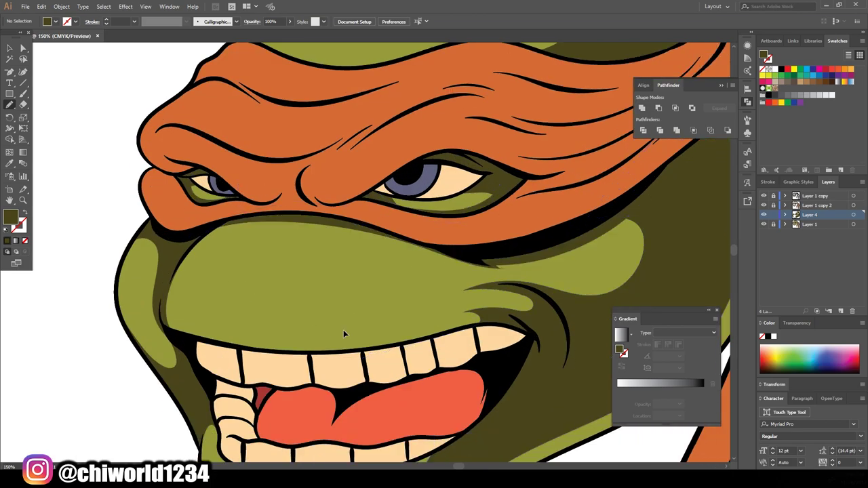
{"action": "key", "text": "ctrl+0"}
{"action": "left_click", "coordinate": [841, 311]}
{"action": "key", "text": "ctrl+1"}
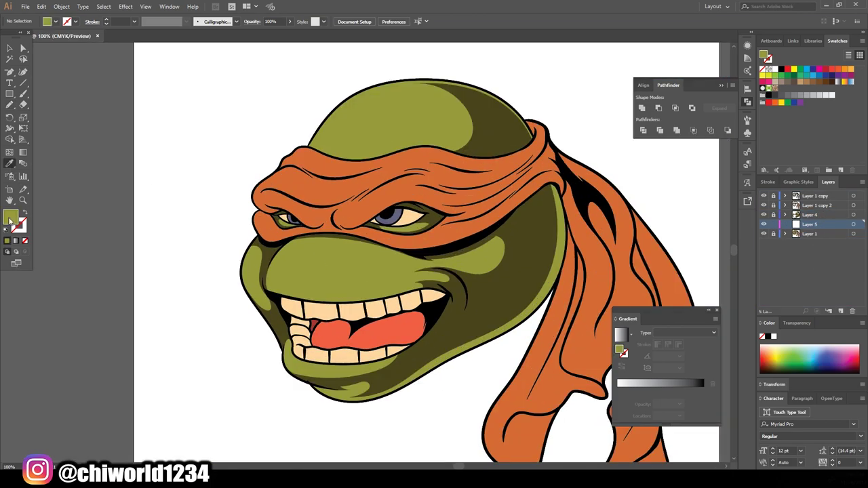
Sample a darker olive and draw shadows under the upper snout and on the cheek
{"action": "double_click", "coordinate": [10, 217]}
{"action": "key", "text": "Return"}
{"action": "left_click", "coordinate": [443, 341]}
{"action": "key", "text": "n"}
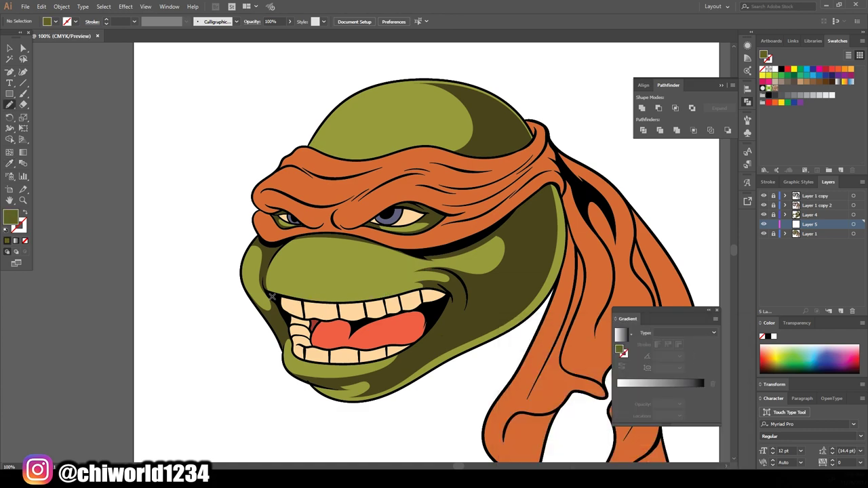
{"action": "left_click_drag", "start_coordinate": [543, 259], "coordinate": [265, 284]}
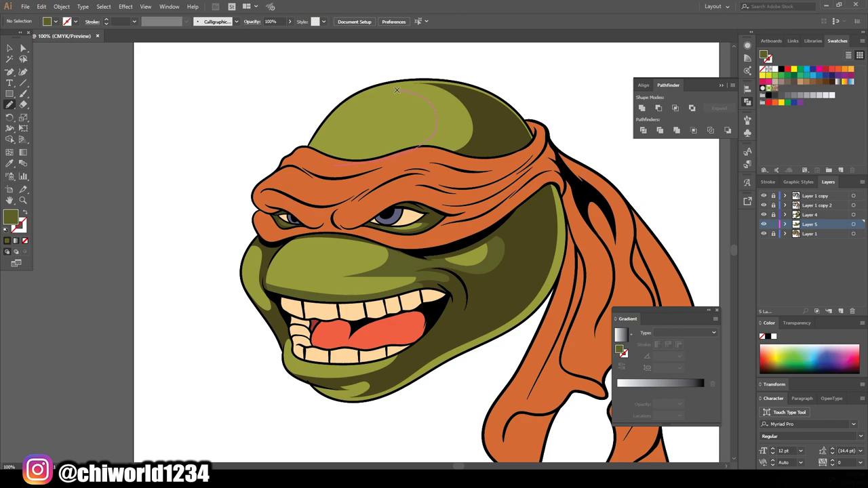
{"action": "key", "text": "ctrl+plus"}
{"action": "key", "text": "ctrl+plus"}
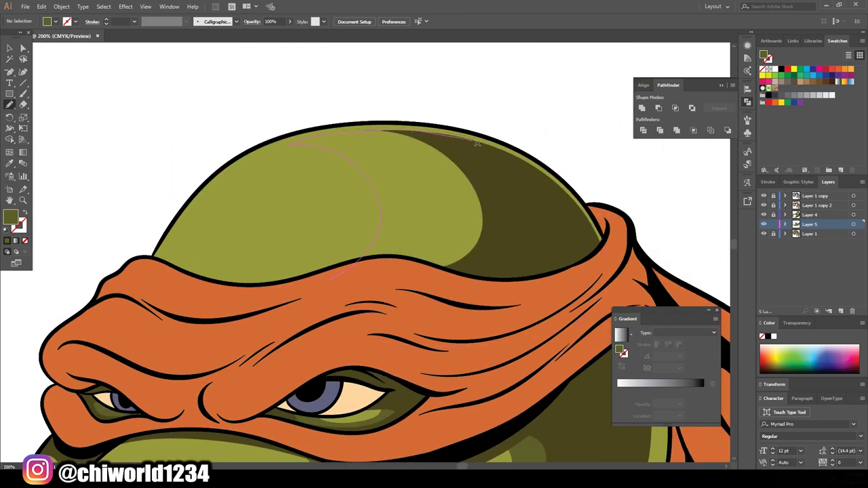
{"action": "scroll", "coordinate": [477, 143], "scroll_direction": "down", "scroll_amount": 3}
{"action": "scroll", "coordinate": [496, 413], "scroll_direction": "up", "scroll_amount": 3}
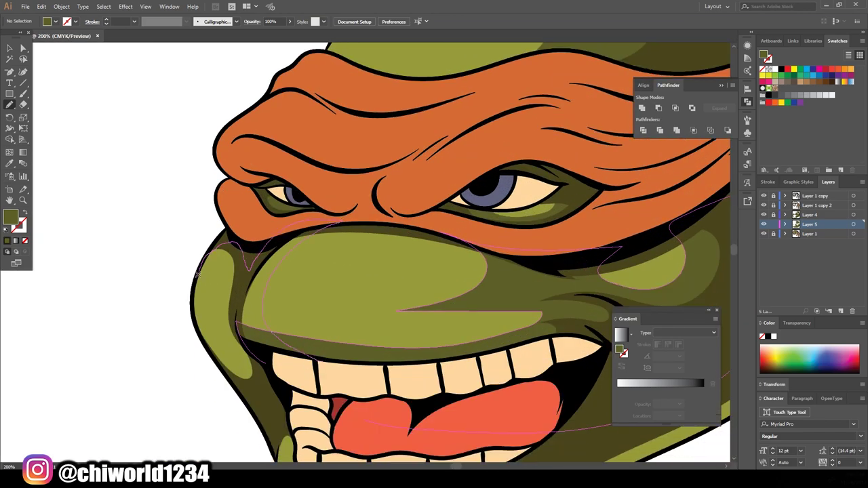
{"action": "left_click_drag", "start_coordinate": [197, 273], "coordinate": [204, 270]}
{"action": "scroll", "coordinate": [203, 270], "scroll_direction": "down", "scroll_amount": 3}
{"action": "scroll", "coordinate": [484, 378], "scroll_direction": "up", "scroll_amount": 3}
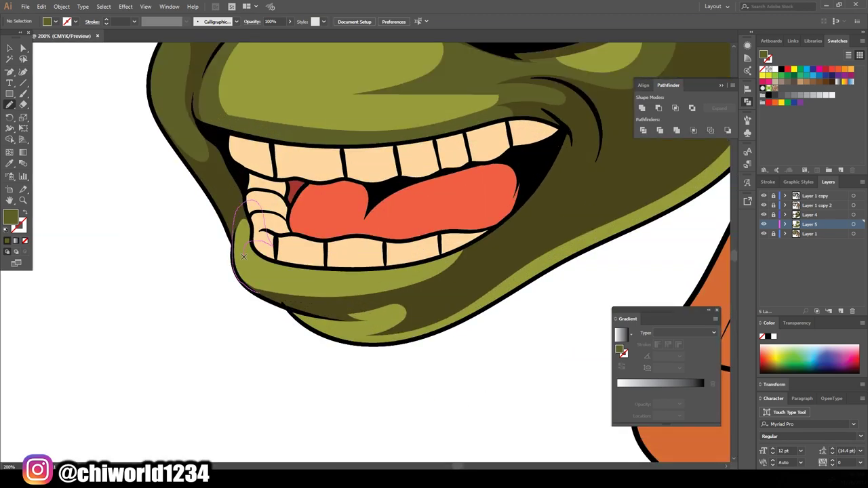
Add dark olive shadows under the lower lip, along the jaw and on the head top
{"action": "left_click_drag", "start_coordinate": [468, 301], "coordinate": [284, 301]}
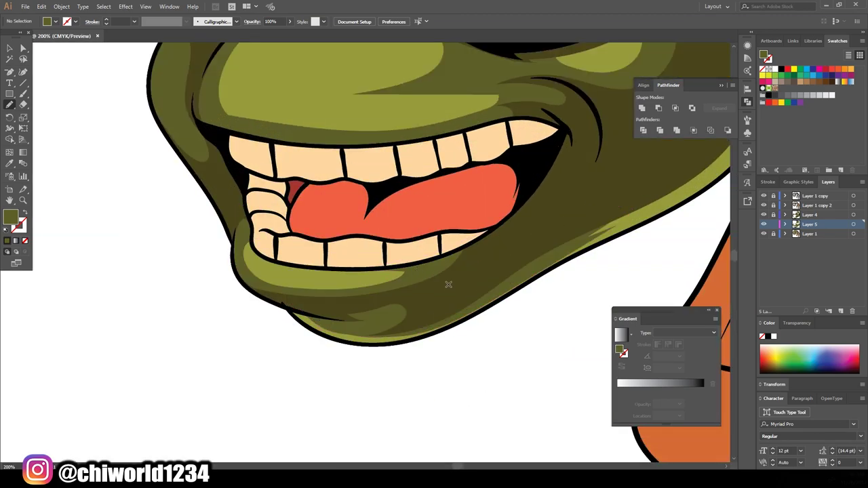
{"action": "scroll", "coordinate": [446, 285], "scroll_direction": "down", "scroll_amount": 3}
{"action": "scroll", "coordinate": [339, 380], "scroll_direction": "up", "scroll_amount": 2}
{"action": "left_click_drag", "start_coordinate": [359, 343], "coordinate": [325, 393]}
{"action": "left_click_drag", "start_coordinate": [499, 246], "coordinate": [510, 140]}
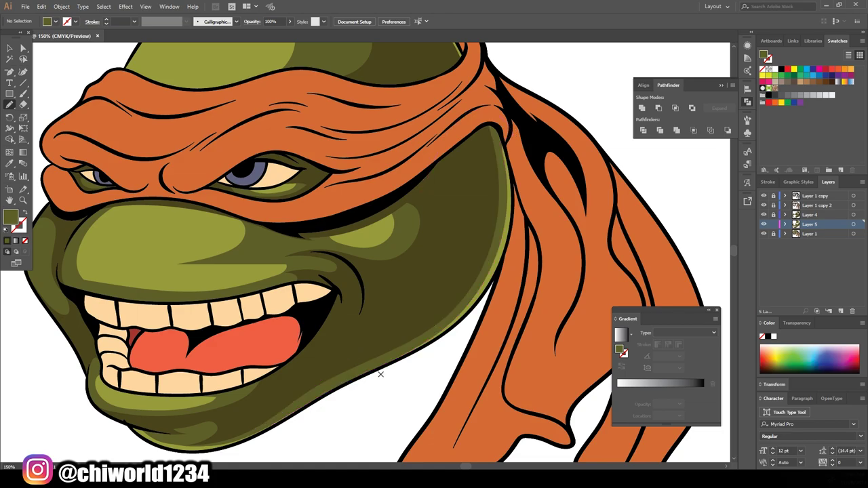
{"action": "scroll", "coordinate": [511, 140], "scroll_direction": "down", "scroll_amount": 3}
{"action": "scroll", "coordinate": [522, 140], "scroll_direction": "up", "scroll_amount": 4}
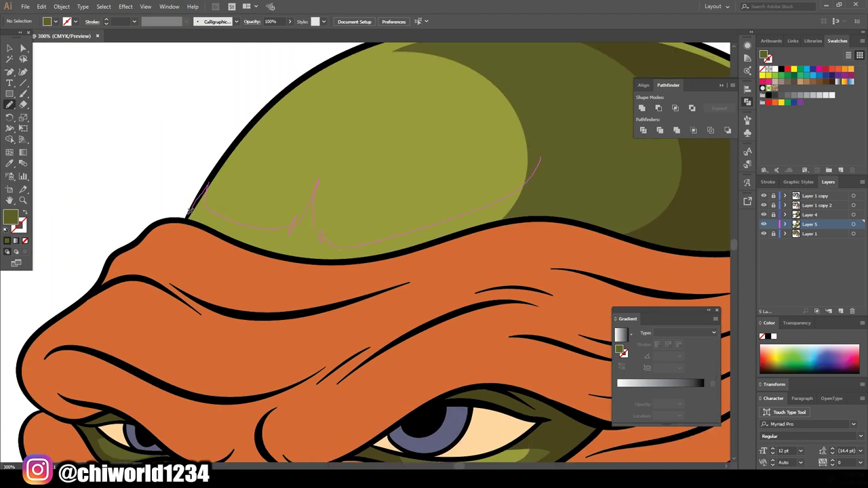
{"action": "left_click_drag", "start_coordinate": [189, 211], "coordinate": [192, 208]}
{"action": "scroll", "coordinate": [407, 203], "scroll_direction": "down", "scroll_amount": 2}
{"action": "scroll", "coordinate": [629, 190], "scroll_direction": "down", "scroll_amount": 2}
On new Layer 6, draw lighter highlights over the snout, cheek, nose, chin and head top
{"action": "left_click", "coordinate": [842, 311]}
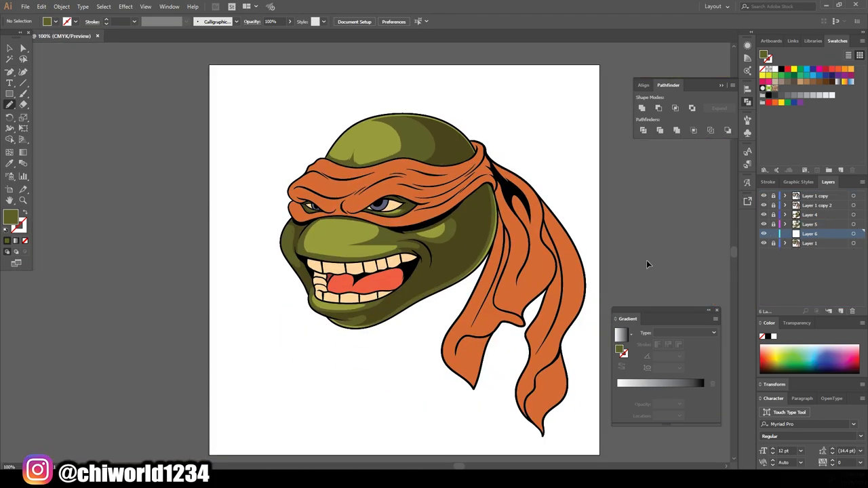
{"action": "scroll", "coordinate": [370, 214], "scroll_direction": "up", "scroll_amount": 2}
{"action": "left_click_drag", "start_coordinate": [220, 259], "coordinate": [337, 301]}
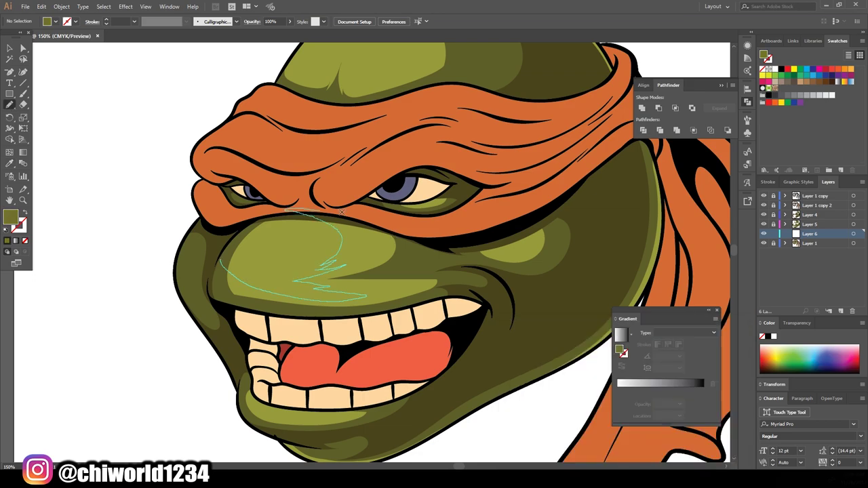
{"action": "left_click_drag", "start_coordinate": [341, 212], "coordinate": [339, 211]}
{"action": "left_click_drag", "start_coordinate": [324, 407], "coordinate": [324, 408]}
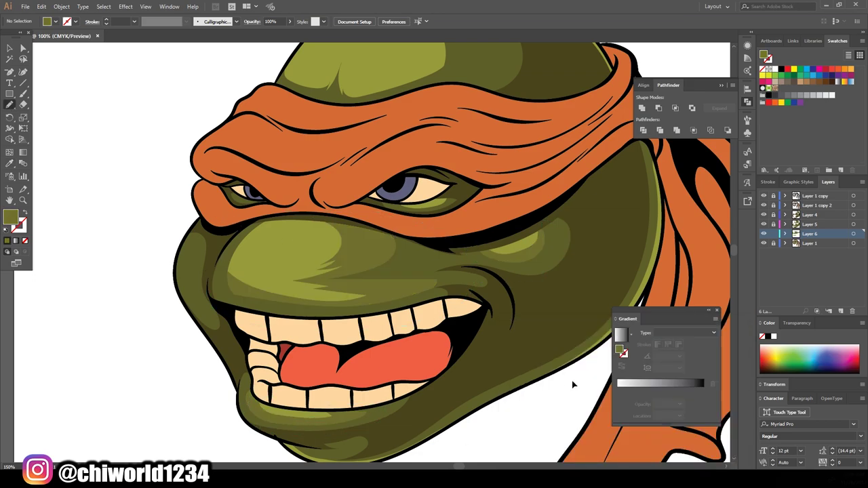
{"action": "scroll", "coordinate": [348, 267], "scroll_direction": "up", "scroll_amount": 2}
{"action": "left_click_drag", "start_coordinate": [352, 192], "coordinate": [348, 196]}
{"action": "scroll", "coordinate": [352, 197], "scroll_direction": "down", "scroll_amount": 3}
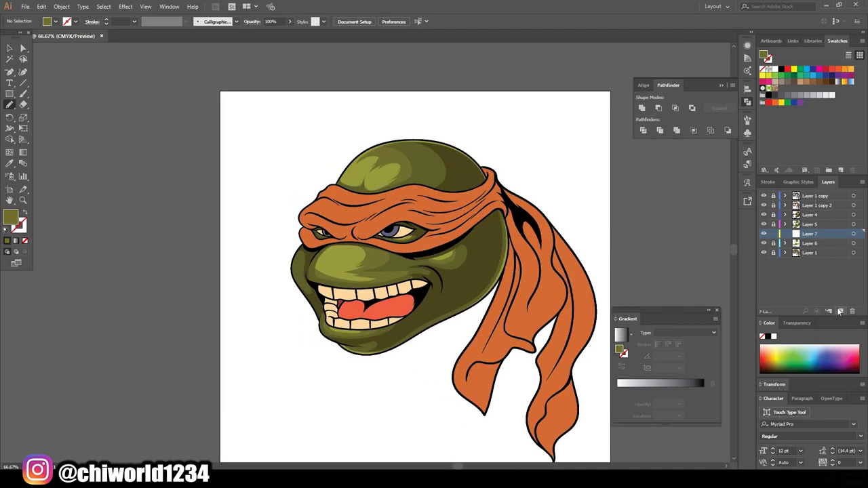
On new Layer 7, set a dark brown fill and draw a crease along the cheek
{"action": "left_click", "coordinate": [840, 311]}
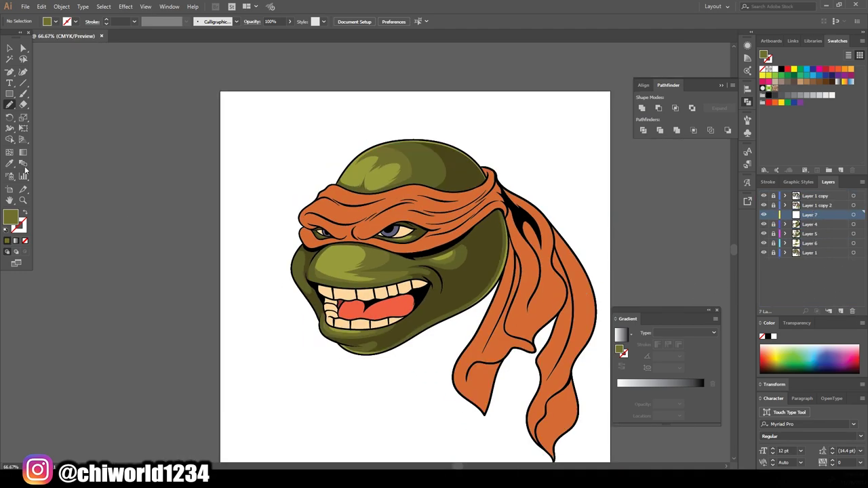
{"action": "double_click", "coordinate": [11, 217]}
{"action": "left_click", "coordinate": [721, 351]}
{"action": "scroll", "coordinate": [487, 271], "scroll_direction": "up", "scroll_amount": 2}
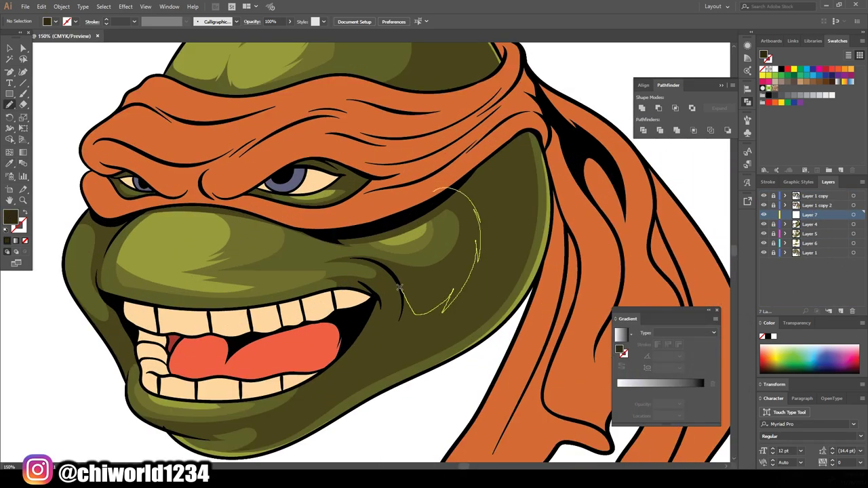
{"action": "left_click_drag", "start_coordinate": [513, 127], "coordinate": [512, 128]}
{"action": "scroll", "coordinate": [384, 373], "scroll_direction": "up", "scroll_amount": 1}
{"action": "scroll", "coordinate": [265, 382], "scroll_direction": "down", "scroll_amount": 1}
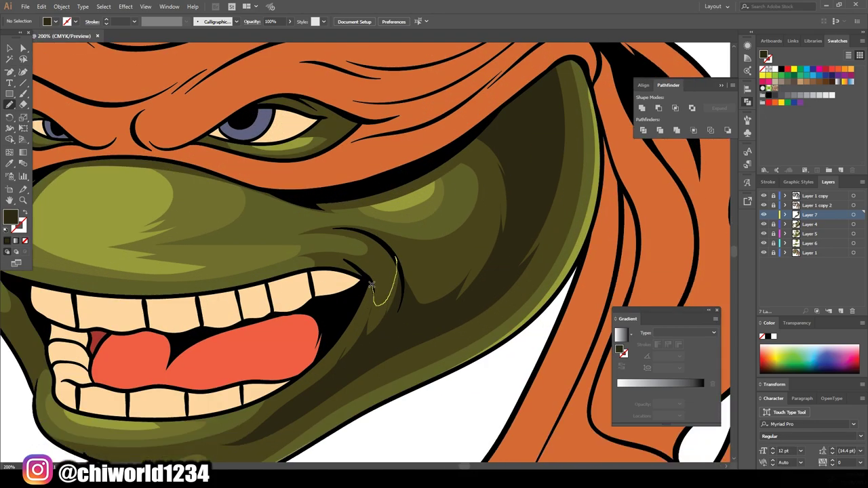
{"action": "scroll", "coordinate": [265, 382], "scroll_direction": "up", "scroll_amount": 2}
{"action": "scroll", "coordinate": [265, 382], "scroll_direction": "up", "scroll_amount": 3}
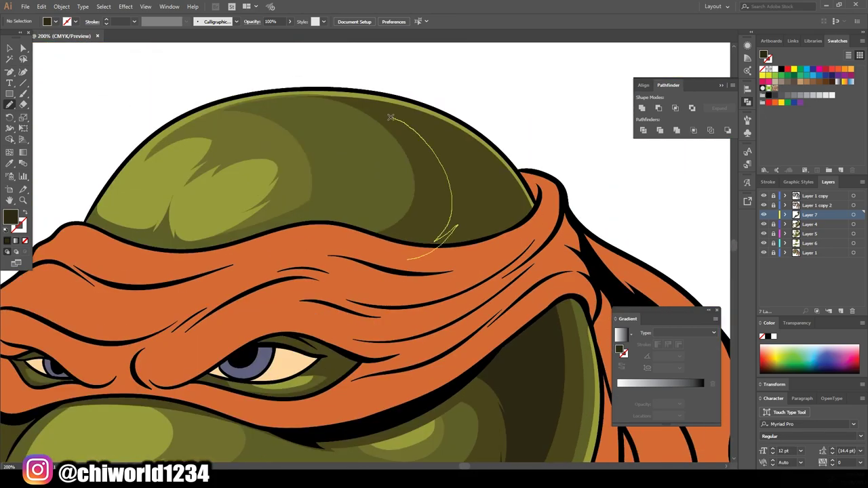
{"action": "scroll", "coordinate": [407, 271], "scroll_direction": "down", "scroll_amount": 3}
{"action": "scroll", "coordinate": [449, 334], "scroll_direction": "up", "scroll_amount": 4}
{"action": "scroll", "coordinate": [449, 333], "scroll_direction": "up", "scroll_amount": 1}
Draw brown fold shadows down the snout side and around the eye, then add Layer 8
{"action": "left_click_drag", "start_coordinate": [481, 154], "coordinate": [360, 327]}
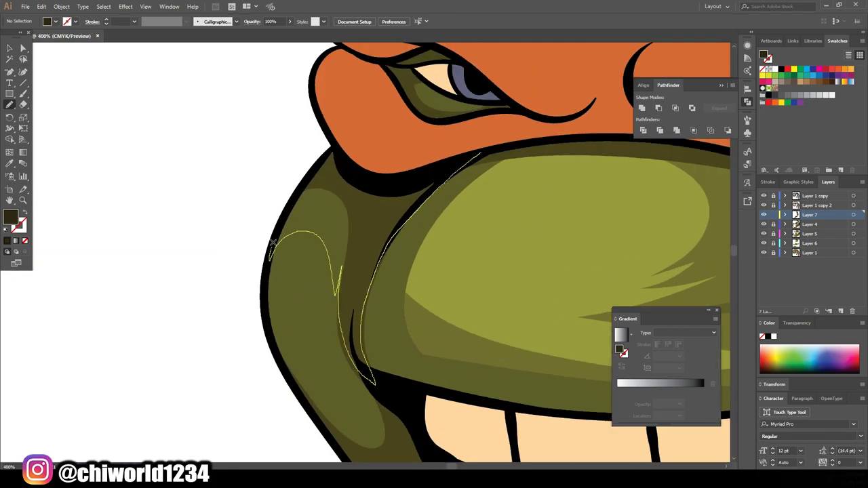
{"action": "left_click_drag", "start_coordinate": [272, 243], "coordinate": [272, 242]}
{"action": "scroll", "coordinate": [583, 330], "scroll_direction": "up", "scroll_amount": 5}
{"action": "left_click_drag", "start_coordinate": [577, 331], "coordinate": [254, 283]}
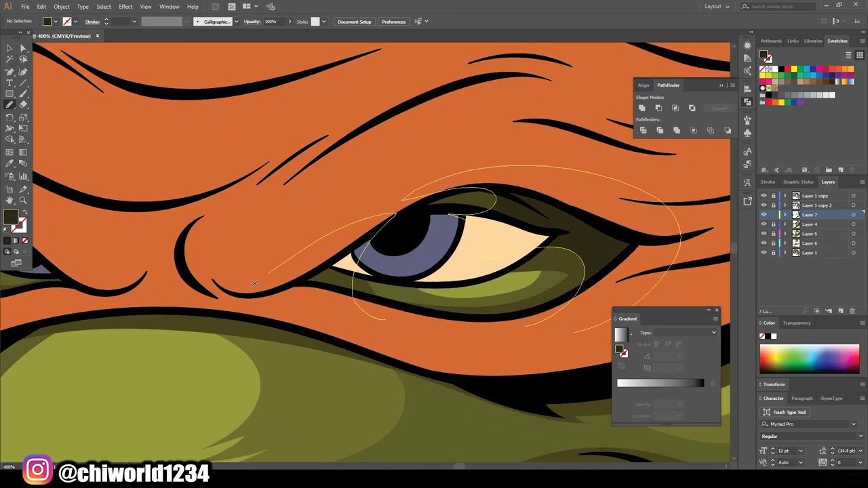
{"action": "scroll", "coordinate": [255, 284], "scroll_direction": "down", "scroll_amount": 3}
{"action": "scroll", "coordinate": [255, 283], "scroll_direction": "down", "scroll_amount": 3}
{"action": "left_click", "coordinate": [841, 311]}
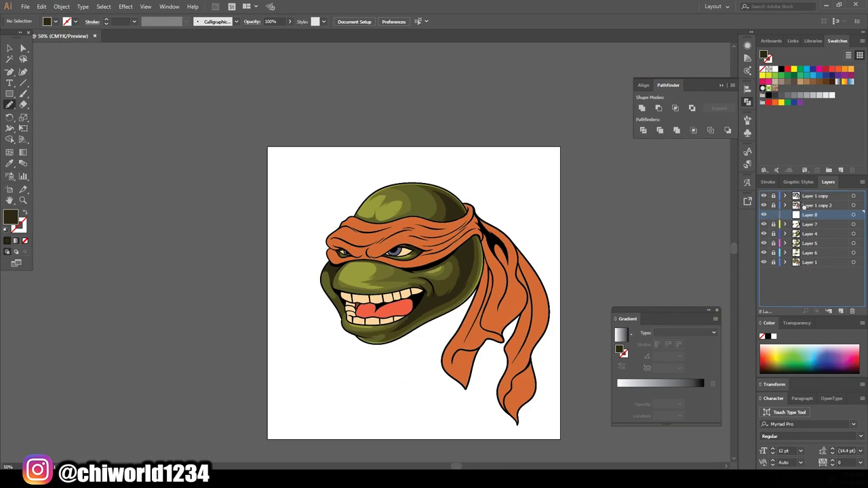
Sample the peach tooth colour, darken it to brown, and shade across the upper teeth
{"action": "scroll", "coordinate": [383, 302], "scroll_direction": "up", "scroll_amount": 6}
{"action": "key", "text": "i"}
{"action": "left_click", "coordinate": [224, 262]}
{"action": "double_click", "coordinate": [10, 216]}
{"action": "left_click", "coordinate": [543, 406]}
{"action": "left_click", "coordinate": [718, 354]}
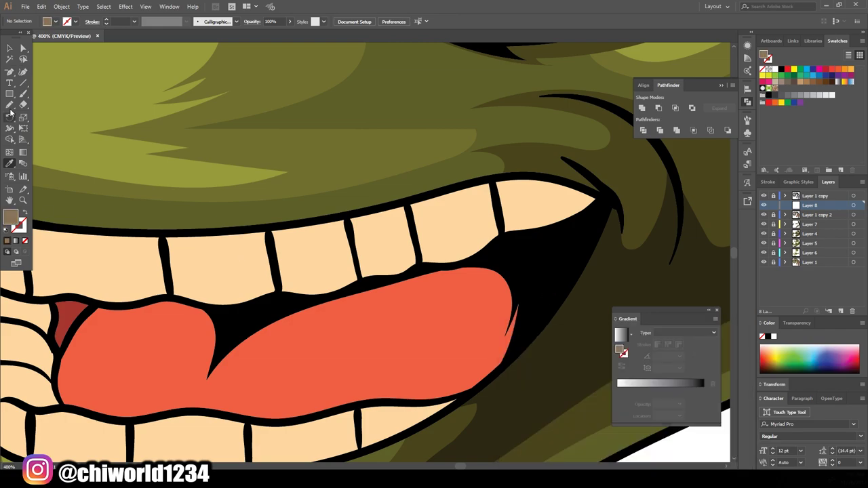
{"action": "key", "text": "shift+b"}
{"action": "scroll", "coordinate": [557, 262], "scroll_direction": "up", "scroll_amount": 2}
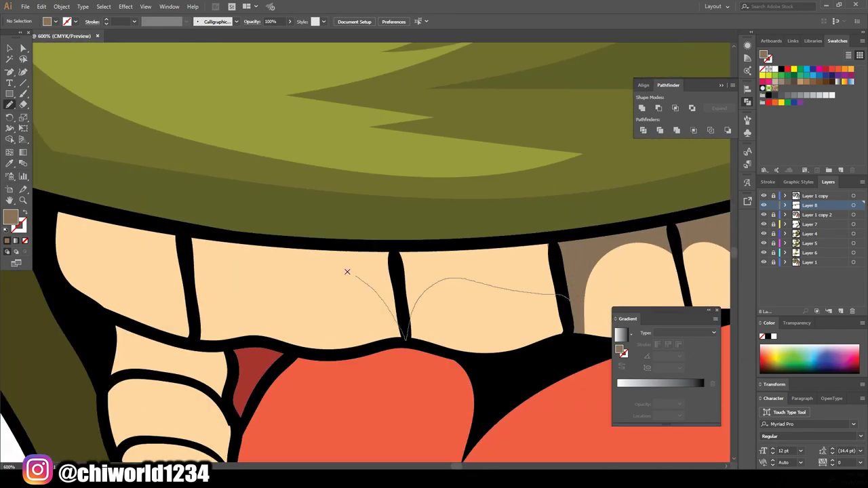
{"action": "left_click_drag", "start_coordinate": [345, 272], "coordinate": [49, 215]}
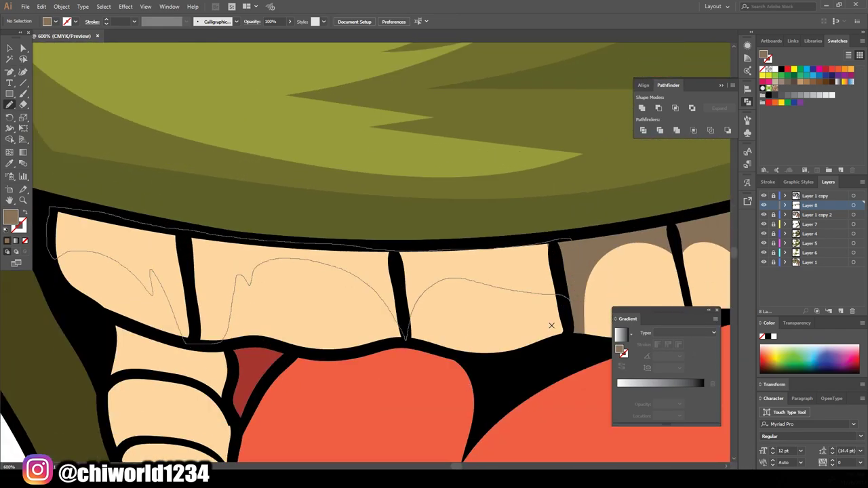
{"action": "scroll", "coordinate": [557, 319], "scroll_direction": "down", "scroll_amount": 4}
{"action": "scroll", "coordinate": [570, 339], "scroll_direction": "up", "scroll_amount": 3}
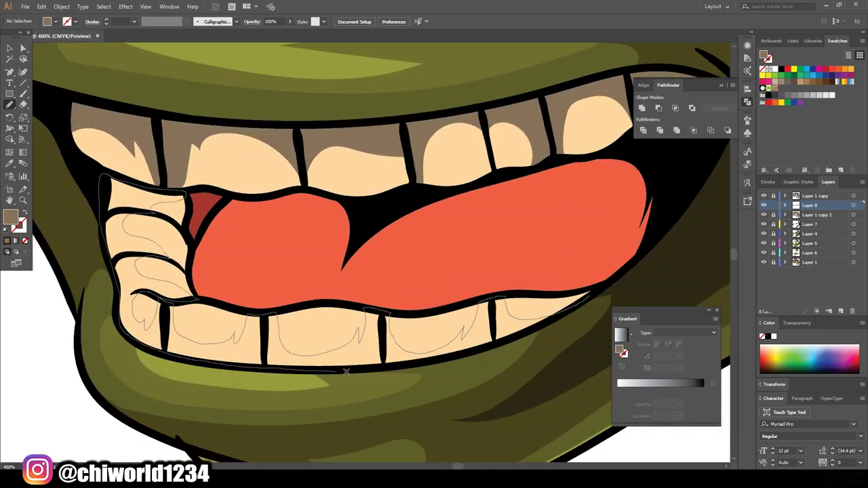
{"action": "scroll", "coordinate": [346, 372], "scroll_direction": "down", "scroll_amount": 3}
{"action": "scroll", "coordinate": [292, 272], "scroll_direction": "up", "scroll_amount": 2}
Sample the tongue's orange-red, darken it, and draw a dark red fold on the tongue
{"action": "key", "text": "i"}
{"action": "left_click", "coordinate": [291, 274]}
{"action": "double_click", "coordinate": [11, 217]}
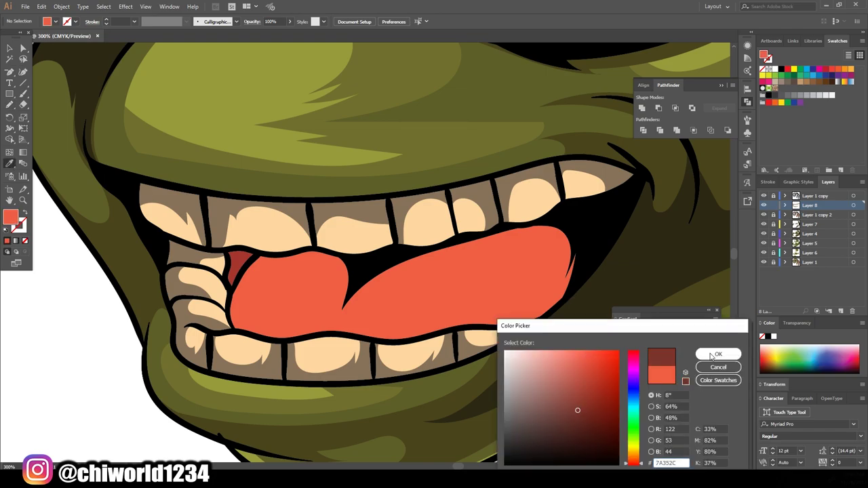
{"action": "left_click", "coordinate": [713, 355]}
{"action": "key", "text": "n"}
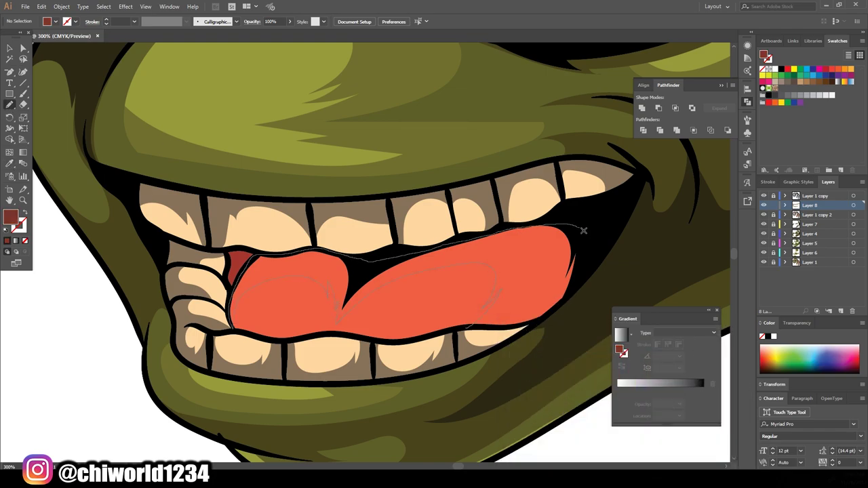
{"action": "left_click_drag", "start_coordinate": [584, 231], "coordinate": [536, 319]}
{"action": "scroll", "coordinate": [475, 339], "scroll_direction": "down", "scroll_amount": 3}
{"action": "scroll", "coordinate": [423, 374], "scroll_direction": "up", "scroll_amount": 2}
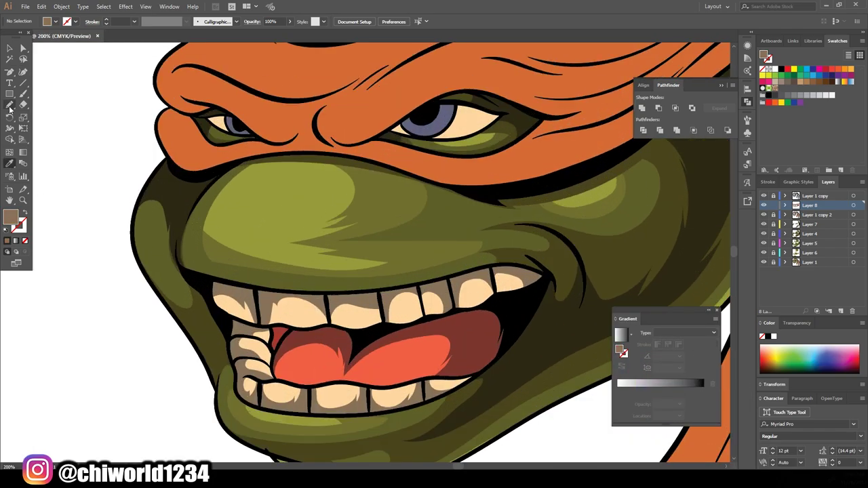
Draw tan shading over both eye whites
{"action": "scroll", "coordinate": [441, 129], "scroll_direction": "up", "scroll_amount": 2}
{"action": "scroll", "coordinate": [441, 203], "scroll_direction": "up", "scroll_amount": 2}
{"action": "left_click_drag", "start_coordinate": [548, 112], "coordinate": [499, 268]}
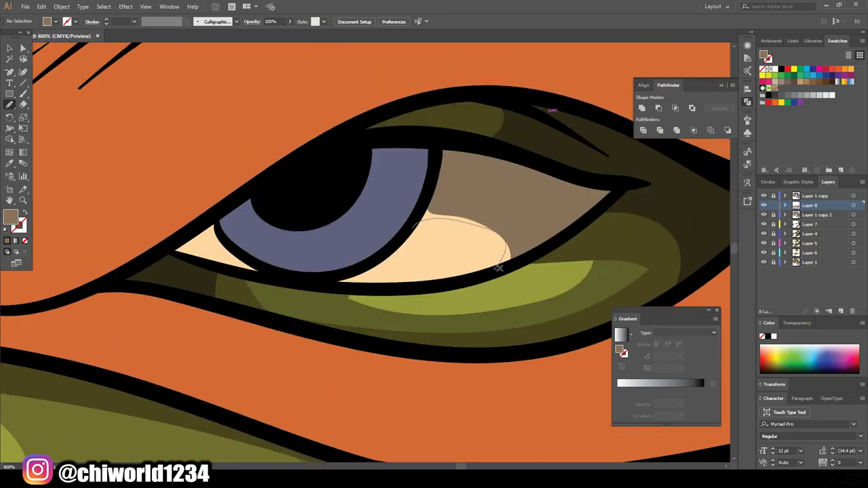
{"action": "scroll", "coordinate": [158, 258], "scroll_direction": "down", "scroll_amount": 3}
{"action": "scroll", "coordinate": [326, 353], "scroll_direction": "up", "scroll_amount": 3}
{"action": "mouse_move", "coordinate": [270, 205]}
{"action": "left_mouse_down"}
{"action": "mouse_move", "coordinate": [383, 196]}
{"action": "mouse_move", "coordinate": [272, 207]}
{"action": "left_mouse_up"}
Set a dark navy fill and draw a shadow shape on the pupil
{"action": "double_click", "coordinate": [10, 217]}
{"action": "left_click", "coordinate": [722, 351]}
{"action": "left_click_drag", "start_coordinate": [448, 219], "coordinate": [412, 200]}
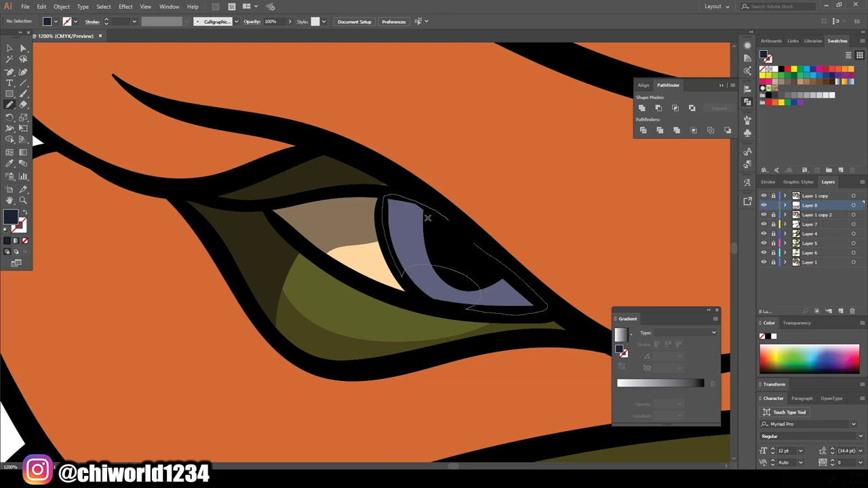
{"action": "scroll", "coordinate": [367, 244], "scroll_direction": "down", "scroll_amount": 5}
{"action": "scroll", "coordinate": [314, 358], "scroll_direction": "up", "scroll_amount": 5}
{"action": "left_click_drag", "start_coordinate": [314, 358], "coordinate": [314, 250]}
{"action": "scroll", "coordinate": [563, 324], "scroll_direction": "down", "scroll_amount": 8}
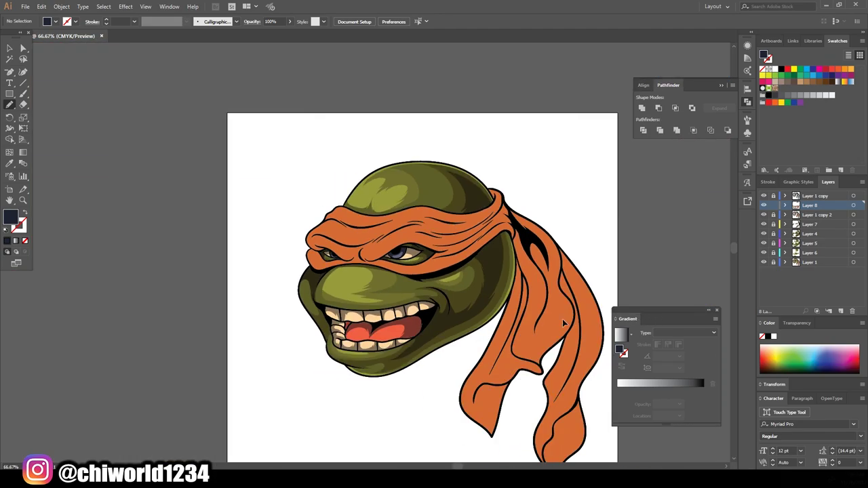
Add Layer 9 and set a dark red fill based on the bandana's sampled orange
{"action": "left_click", "coordinate": [841, 310]}
{"action": "key", "text": "i"}
{"action": "scroll", "coordinate": [407, 224], "scroll_direction": "up", "scroll_amount": 5}
{"action": "left_click", "coordinate": [407, 169]}
{"action": "double_click", "coordinate": [10, 217]}
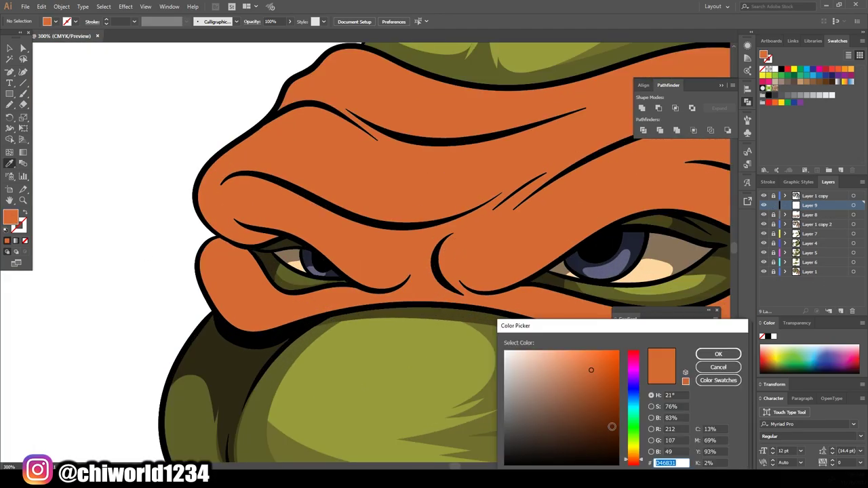
{"action": "left_click", "coordinate": [612, 426]}
{"action": "left_click", "coordinate": [719, 354]}
{"action": "scroll", "coordinate": [657, 158], "scroll_direction": "up", "scroll_amount": 1}
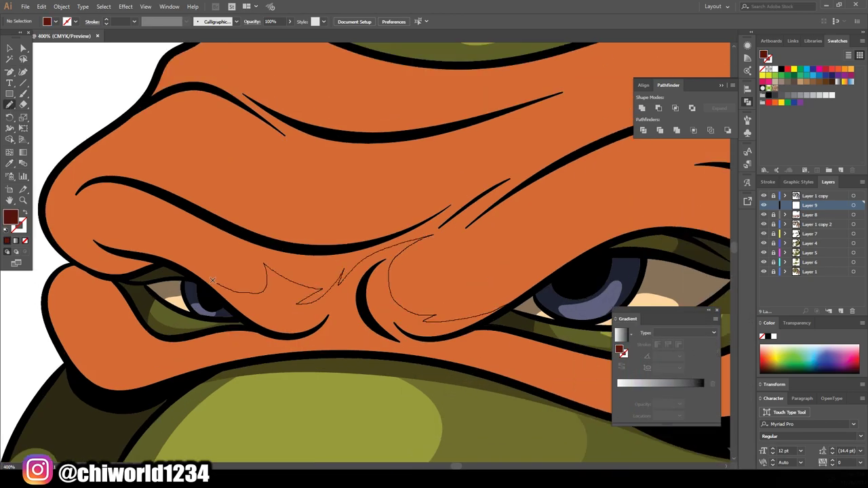
Draw dark red Pencil folds between the eyes, over the eyelids and along the lower eyelid
{"action": "left_click_drag", "start_coordinate": [473, 326], "coordinate": [474, 327]}
{"action": "scroll", "coordinate": [473, 327], "scroll_direction": "down", "scroll_amount": 6}
{"action": "scroll", "coordinate": [106, 312], "scroll_direction": "up", "scroll_amount": 5}
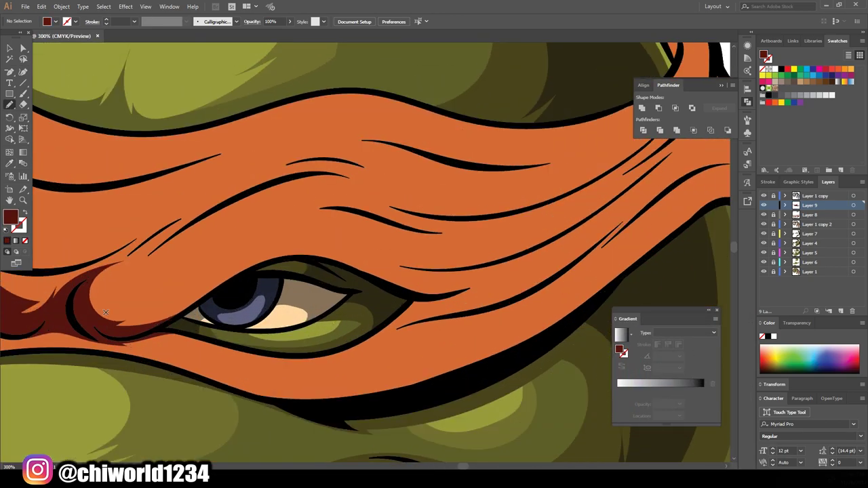
{"action": "left_click_drag", "start_coordinate": [442, 297], "coordinate": [184, 312]}
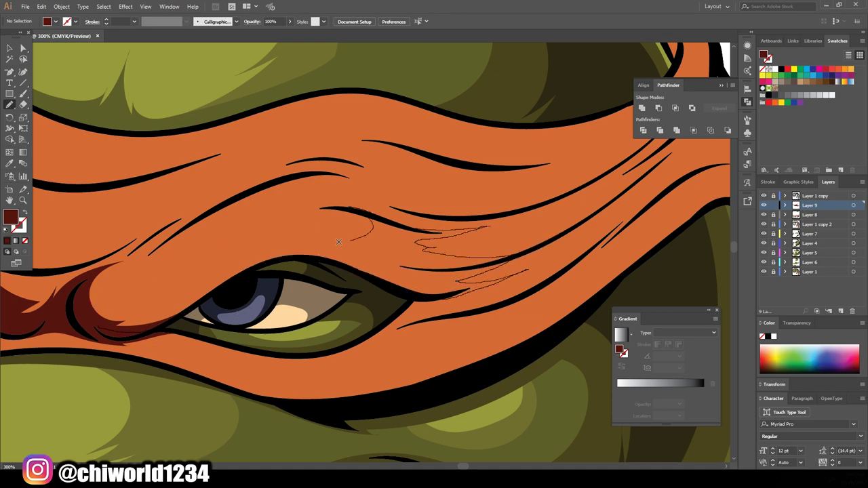
{"action": "left_click_drag", "start_coordinate": [339, 242], "coordinate": [139, 336]}
{"action": "left_click_drag", "start_coordinate": [352, 216], "coordinate": [339, 218]}
{"action": "scroll", "coordinate": [339, 218], "scroll_direction": "down", "scroll_amount": 6}
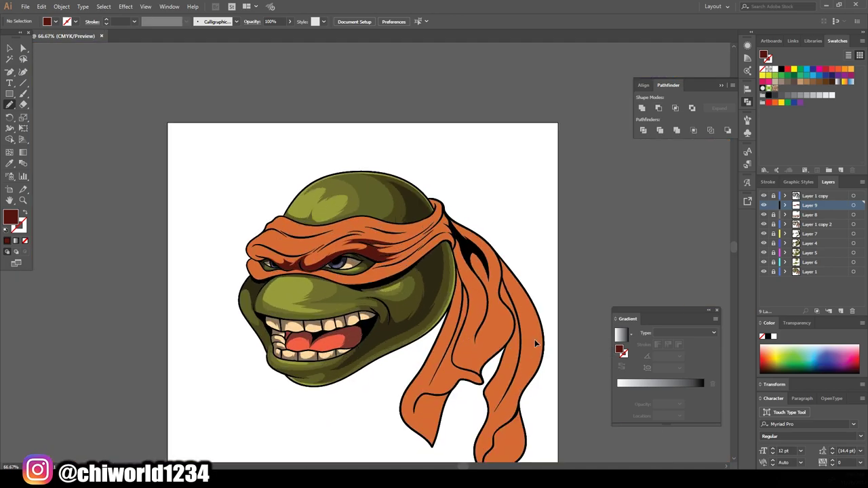
{"action": "scroll", "coordinate": [112, 272], "scroll_direction": "up", "scroll_amount": 5}
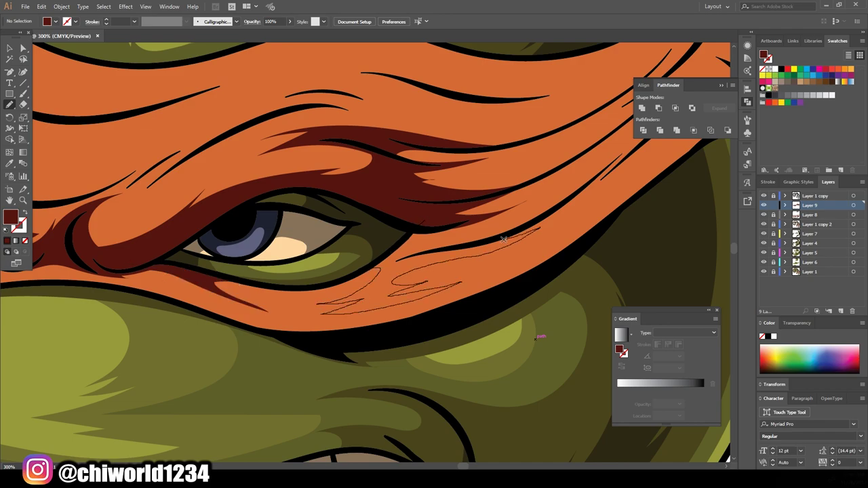
{"action": "left_click_drag", "start_coordinate": [147, 263], "coordinate": [220, 273]}
Sketch dark red fold shapes above the eye and across the upper brow
{"action": "scroll", "coordinate": [512, 361], "scroll_direction": "up", "scroll_amount": 3}
{"action": "scroll", "coordinate": [513, 362], "scroll_direction": "left", "scroll_amount": 6}
{"action": "scroll", "coordinate": [512, 362], "scroll_direction": "up", "scroll_amount": 1}
{"action": "left_click_drag", "start_coordinate": [399, 340], "coordinate": [362, 312]}
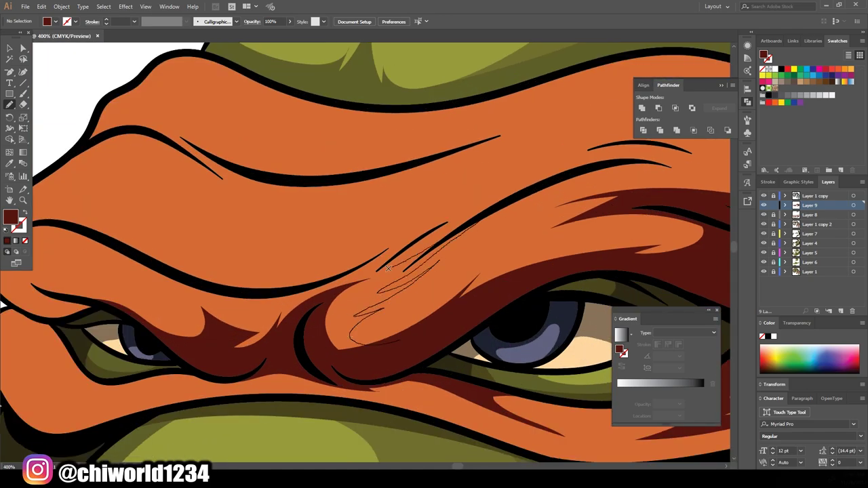
{"action": "left_click_drag", "start_coordinate": [388, 268], "coordinate": [234, 271]}
{"action": "left_click_drag", "start_coordinate": [271, 249], "coordinate": [421, 197]}
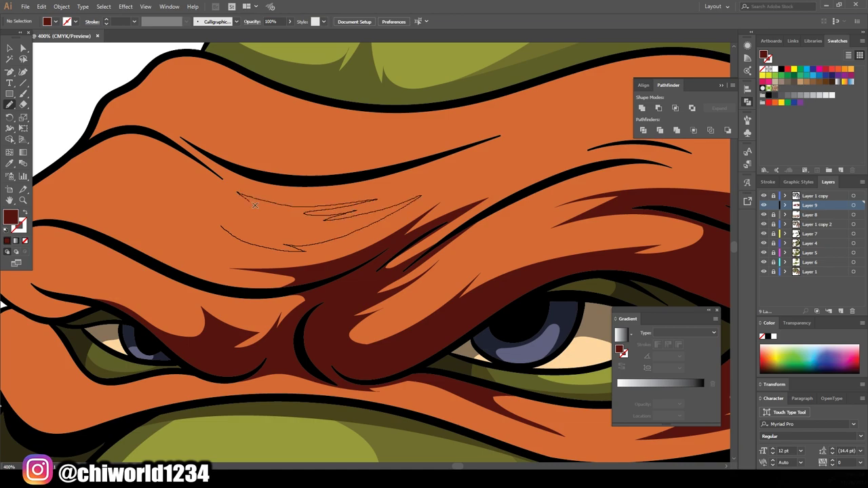
{"action": "left_click_drag", "start_coordinate": [325, 203], "coordinate": [191, 223]}
{"action": "left_click_drag", "start_coordinate": [434, 156], "coordinate": [573, 109]}
{"action": "left_click_drag", "start_coordinate": [475, 119], "coordinate": [132, 139]}
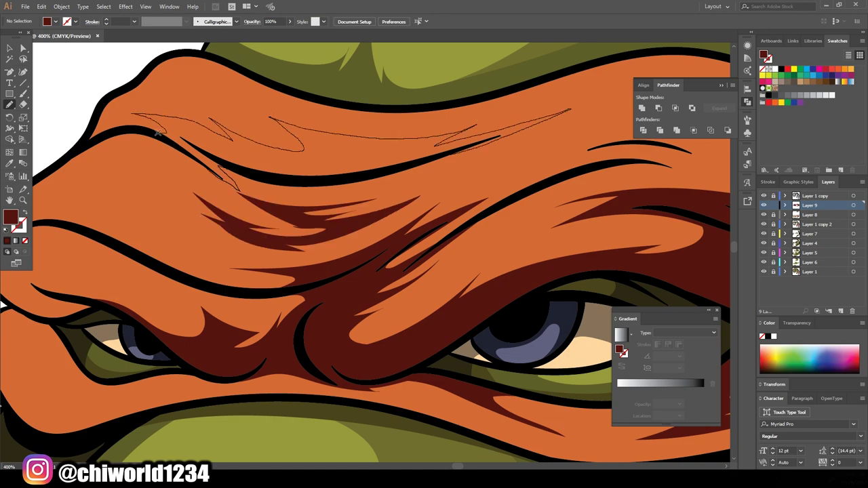
Add more dark red brow folds, including two near the front of the brow
{"action": "key", "text": "ctrl+0"}
{"action": "scroll", "coordinate": [225, 265], "scroll_direction": "up", "scroll_amount": 5}
{"action": "left_click_drag", "start_coordinate": [536, 311], "coordinate": [282, 217]}
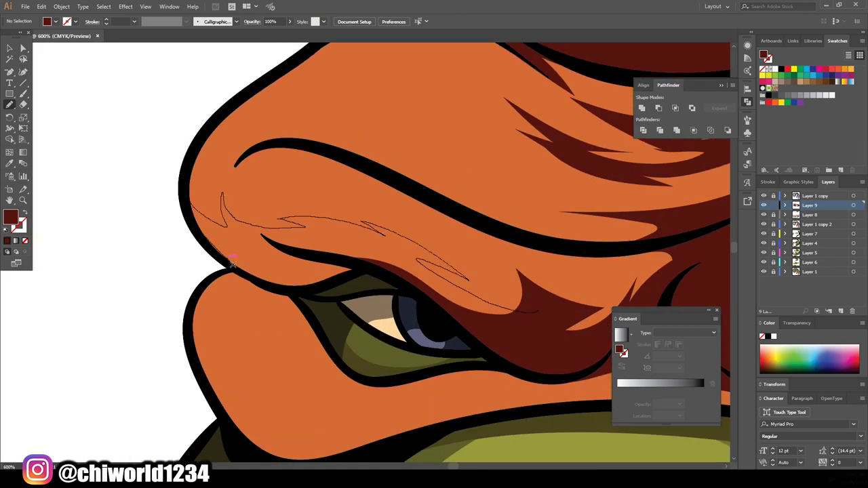
{"action": "left_click_drag", "start_coordinate": [230, 262], "coordinate": [225, 268]}
{"action": "scroll", "coordinate": [354, 344], "scroll_direction": "down", "scroll_amount": 1}
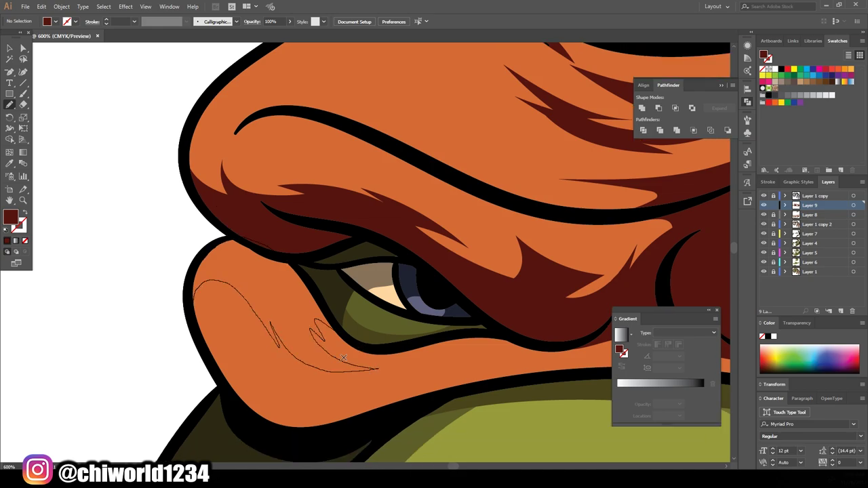
{"action": "key", "text": "ctrl+0"}
{"action": "scroll", "coordinate": [437, 254], "scroll_direction": "up", "scroll_amount": 5}
{"action": "left_click_drag", "start_coordinate": [532, 275], "coordinate": [436, 255]}
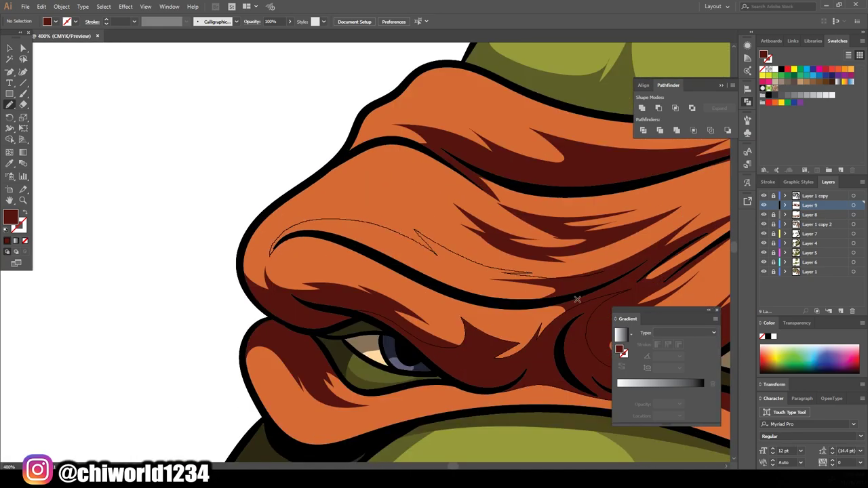
{"action": "left_click_drag", "start_coordinate": [577, 300], "coordinate": [543, 278]}
Draw long dark red shadow bands across the bandana and a fold near the helmet top
{"action": "key", "text": "ctrl+0"}
{"action": "scroll", "coordinate": [493, 237], "scroll_direction": "up", "scroll_amount": 4}
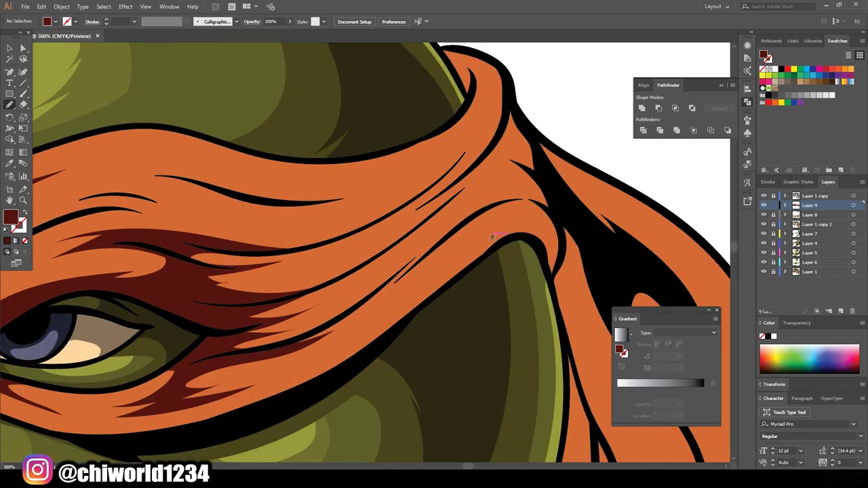
{"action": "scroll", "coordinate": [493, 237], "scroll_direction": "up", "scroll_amount": 1}
{"action": "left_click_drag", "start_coordinate": [487, 274], "coordinate": [422, 320]}
{"action": "left_click_drag", "start_coordinate": [486, 231], "coordinate": [262, 323]}
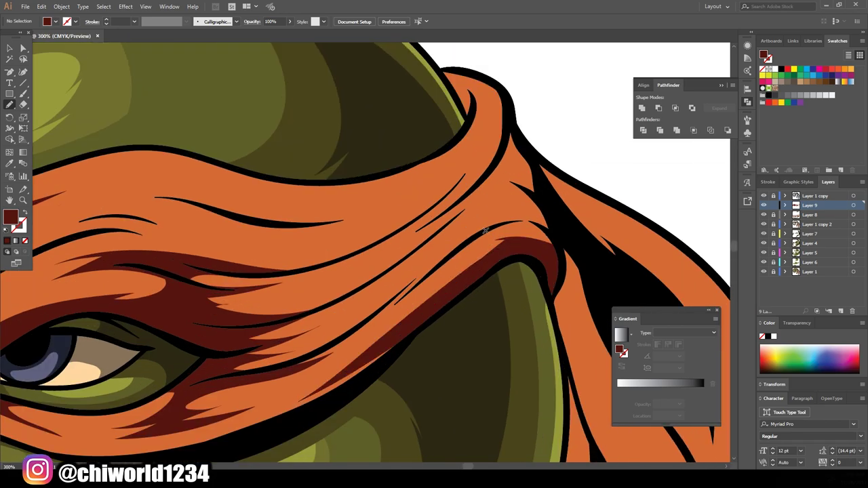
{"action": "left_click_drag", "start_coordinate": [520, 146], "coordinate": [387, 285]}
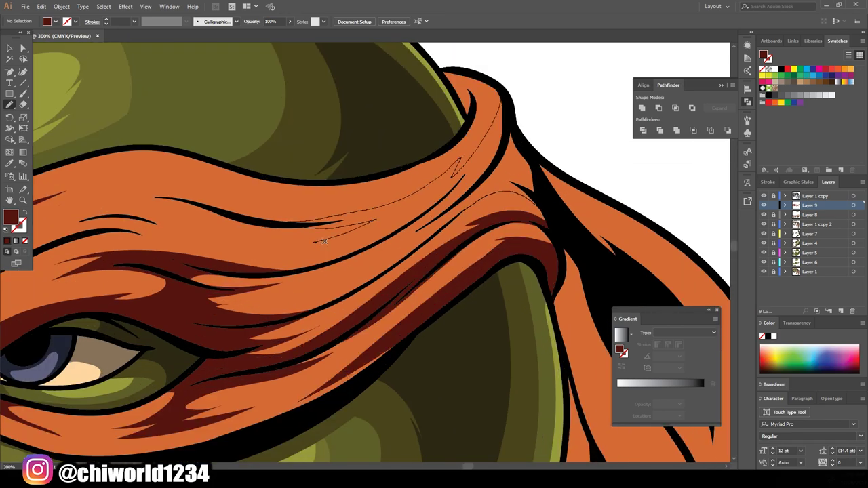
{"action": "key", "text": "ctrl+0"}
{"action": "scroll", "coordinate": [436, 385], "scroll_direction": "up", "scroll_amount": 5}
{"action": "mouse_move", "coordinate": [234, 311]}
{"action": "left_mouse_down"}
{"action": "mouse_move", "coordinate": [379, 309]}
{"action": "mouse_move", "coordinate": [197, 318]}
{"action": "left_mouse_up"}
{"action": "key", "text": "ctrl+0"}
{"action": "scroll", "coordinate": [332, 125], "scroll_direction": "up", "scroll_amount": 5}
Draw dark red fold shapes on the upper part of the bandana tail
{"action": "left_click_drag", "start_coordinate": [419, 194], "coordinate": [366, 319]}
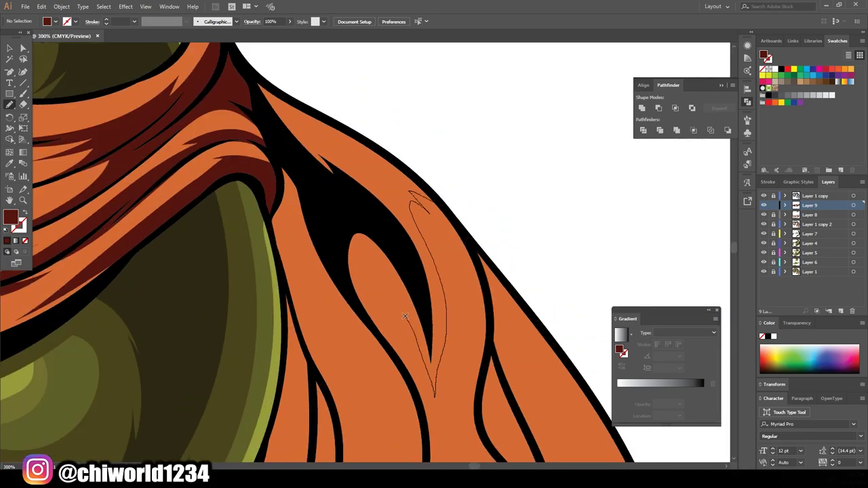
{"action": "scroll", "coordinate": [367, 305], "scroll_direction": "down", "scroll_amount": 4}
{"action": "left_click_drag", "start_coordinate": [346, 203], "coordinate": [367, 363]}
{"action": "left_click_drag", "start_coordinate": [280, 149], "coordinate": [327, 109]}
{"action": "scroll", "coordinate": [327, 108], "scroll_direction": "down", "scroll_amount": 3}
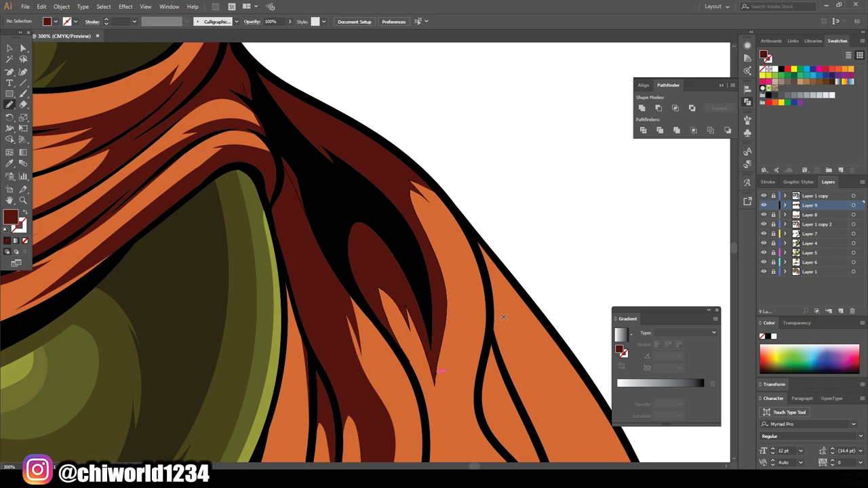
{"action": "scroll", "coordinate": [497, 314], "scroll_direction": "up", "scroll_amount": 3}
{"action": "key", "text": "ctrl+0"}
{"action": "scroll", "coordinate": [462, 319], "scroll_direction": "down", "scroll_amount": 2}
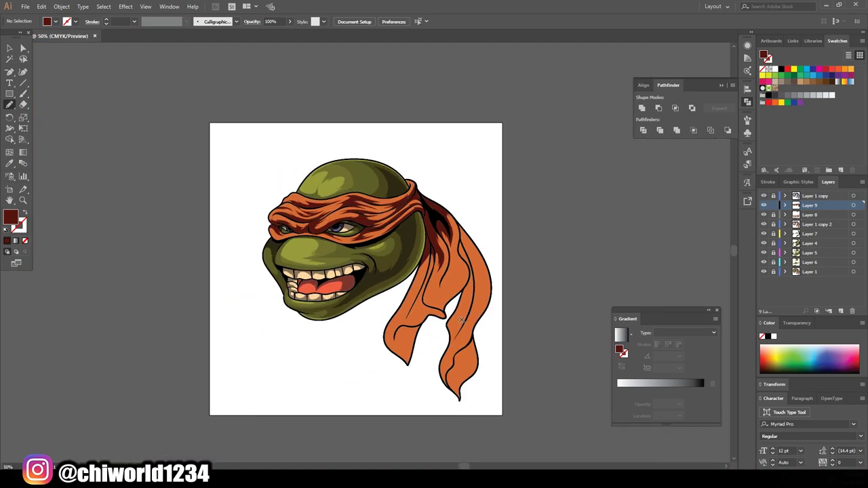
{"action": "scroll", "coordinate": [585, 339], "scroll_direction": "up", "scroll_amount": 3}
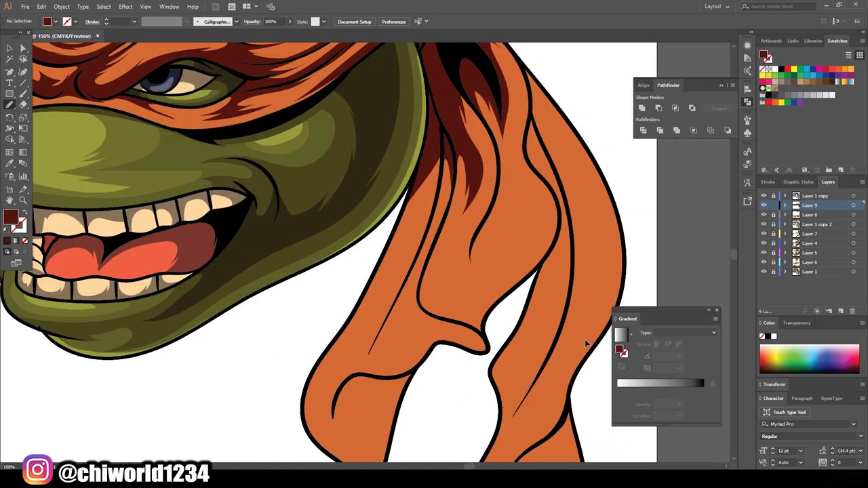
{"action": "scroll", "coordinate": [420, 180], "scroll_direction": "up", "scroll_amount": 1}
Add dark red strands down the bandana tail and near its tip
{"action": "left_click_drag", "start_coordinate": [408, 312], "coordinate": [405, 309]}
{"action": "scroll", "coordinate": [406, 309], "scroll_direction": "down", "scroll_amount": 3}
{"action": "left_click_drag", "start_coordinate": [353, 196], "coordinate": [331, 266]}
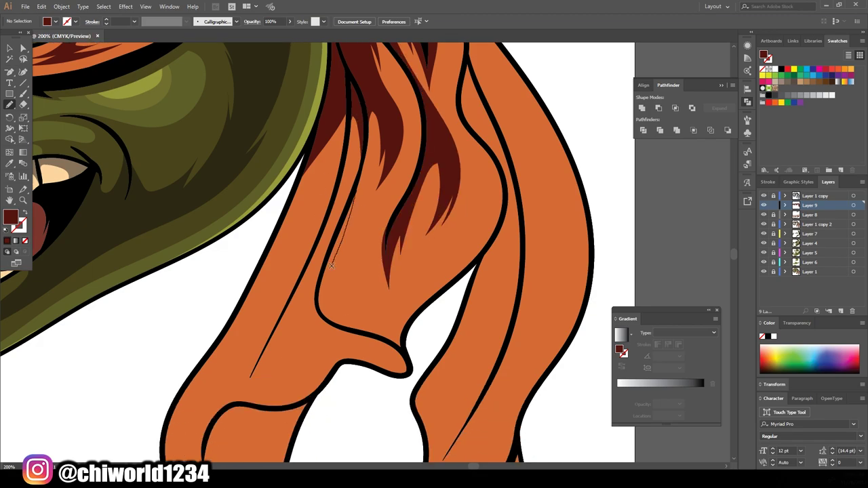
{"action": "left_click_drag", "start_coordinate": [353, 77], "coordinate": [365, 93]}
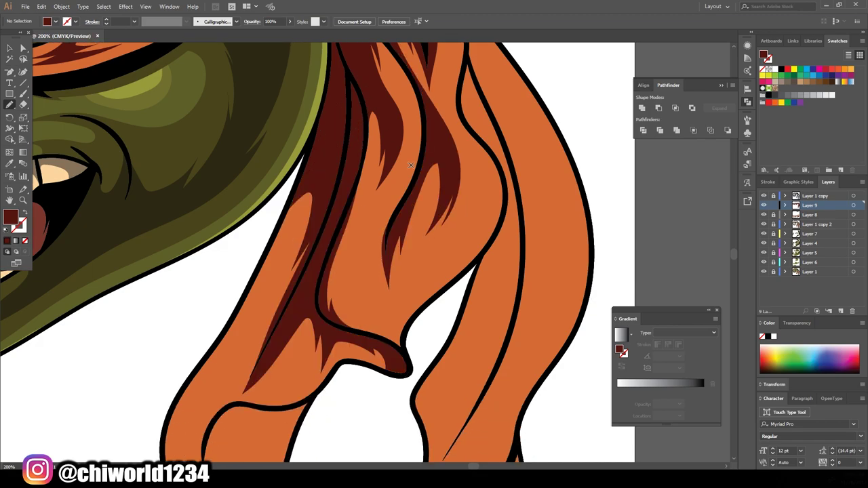
{"action": "key", "text": "ctrl+0"}
{"action": "scroll", "coordinate": [476, 184], "scroll_direction": "up", "scroll_amount": 5}
{"action": "left_click_drag", "start_coordinate": [326, 318], "coordinate": [441, 224]}
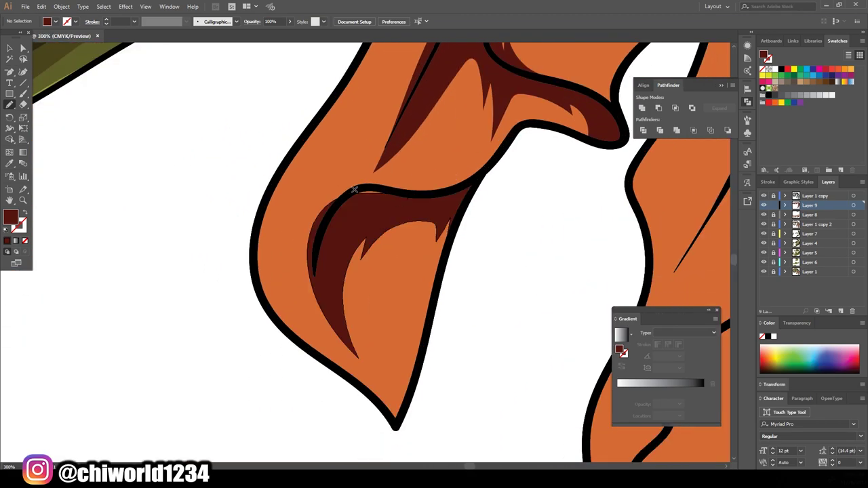
{"action": "key", "text": "ctrl+0"}
{"action": "scroll", "coordinate": [448, 346], "scroll_direction": "up", "scroll_amount": 4}
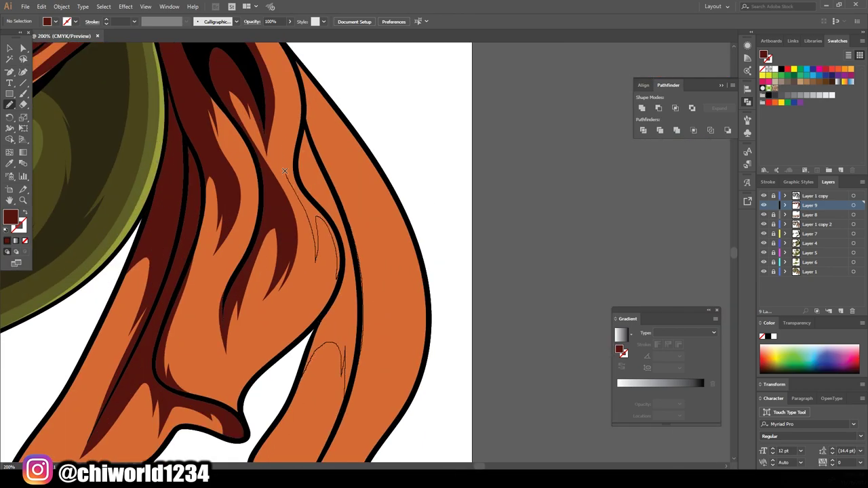
{"action": "left_click_drag", "start_coordinate": [285, 171], "coordinate": [315, 172]}
Draw three more dark red fold strands on the tail, then add Layer 10
{"action": "key", "text": "ctrl+0"}
{"action": "scroll", "coordinate": [407, 292], "scroll_direction": "up", "scroll_amount": 5}
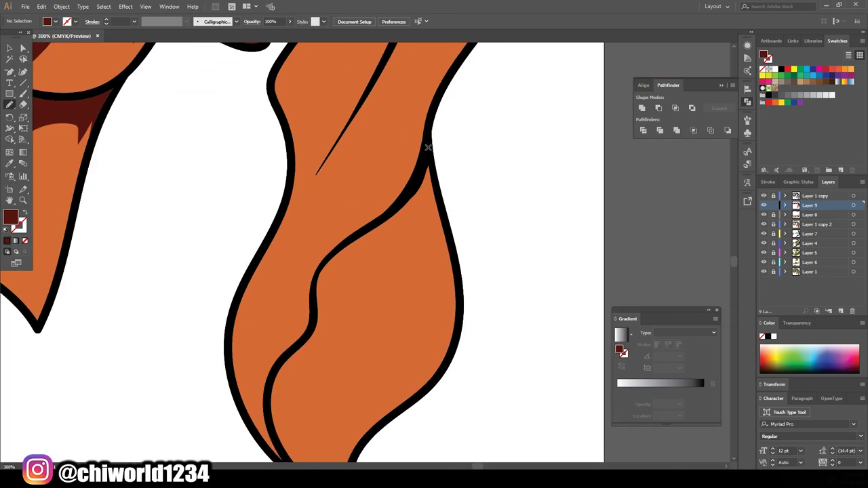
{"action": "left_click_drag", "start_coordinate": [422, 173], "coordinate": [336, 305]}
{"action": "left_click_drag", "start_coordinate": [407, 265], "coordinate": [313, 420]}
{"action": "left_click_drag", "start_coordinate": [264, 332], "coordinate": [281, 273]}
{"action": "scroll", "coordinate": [339, 163], "scroll_direction": "up", "scroll_amount": 5}
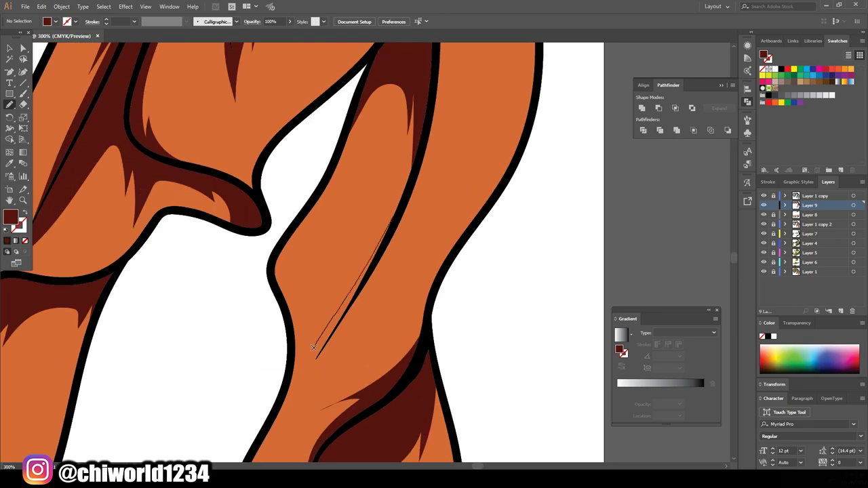
{"action": "scroll", "coordinate": [441, 134], "scroll_direction": "up", "scroll_amount": 3}
{"action": "scroll", "coordinate": [353, 45], "scroll_direction": "up", "scroll_amount": 3}
{"action": "scroll", "coordinate": [475, 349], "scroll_direction": "down", "scroll_amount": 5}
{"action": "scroll", "coordinate": [475, 348], "scroll_direction": "up", "scroll_amount": 5}
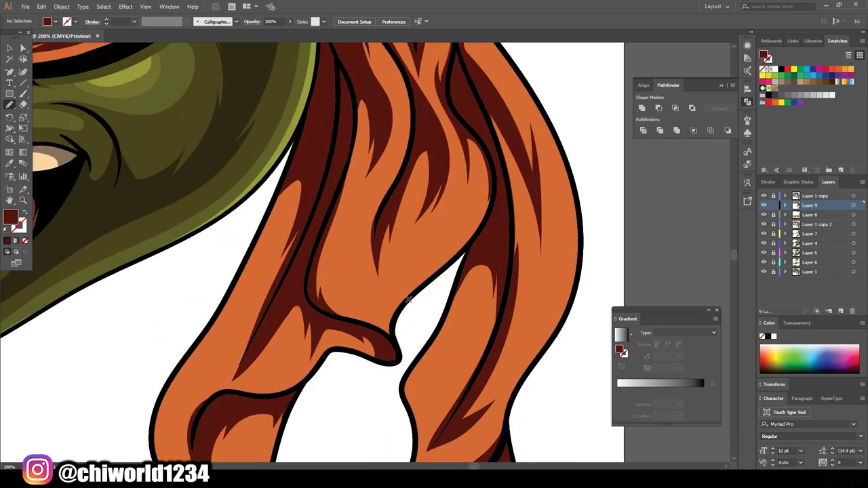
{"action": "key", "text": "ctrl+0"}
{"action": "key", "text": "ctrl+l"}
Set a brownish-orange fill and draw a brown fold over the bandana above the eye
{"action": "scroll", "coordinate": [268, 209], "scroll_direction": "up", "scroll_amount": 3}
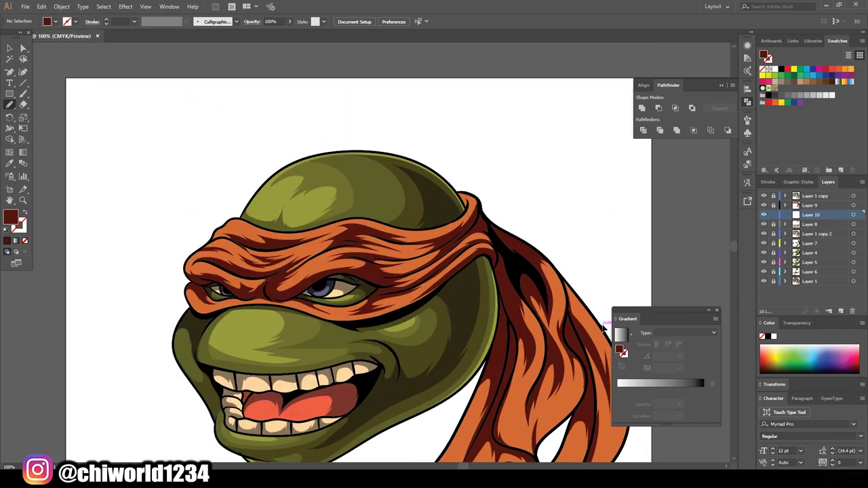
{"action": "scroll", "coordinate": [268, 209], "scroll_direction": "up", "scroll_amount": 3}
{"action": "scroll", "coordinate": [268, 208], "scroll_direction": "up", "scroll_amount": 2}
{"action": "key", "text": "g"}
{"action": "double_click", "coordinate": [10, 217]}
{"action": "left_click", "coordinate": [598, 405]}
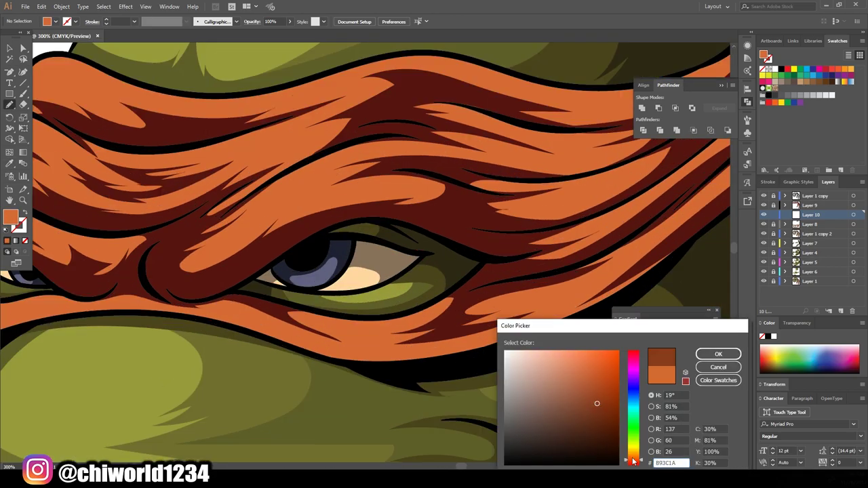
{"action": "key", "text": "Return"}
{"action": "left_click", "coordinate": [10, 105]}
{"action": "left_click_drag", "start_coordinate": [183, 248], "coordinate": [292, 205]}
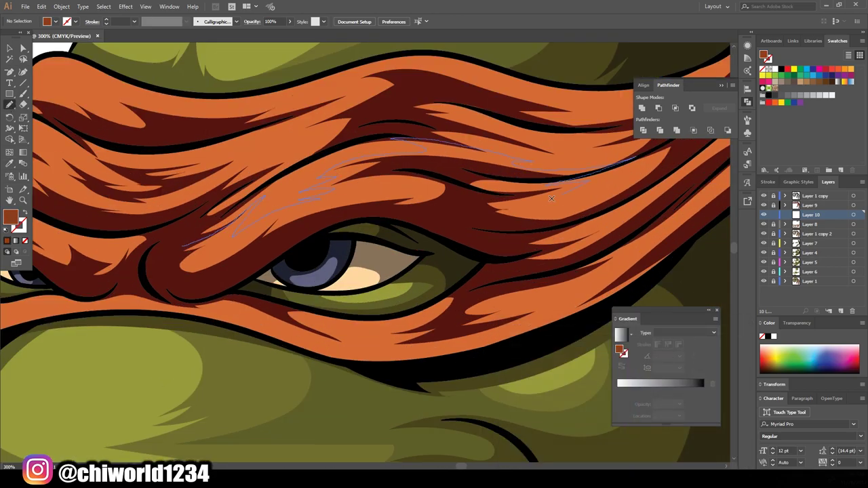
{"action": "left_click_drag", "start_coordinate": [552, 198], "coordinate": [233, 277]}
Change the fold shape's fill to a darker brown and deselect it
{"action": "key", "text": "ctrl+0"}
{"action": "scroll", "coordinate": [380, 224], "scroll_direction": "up", "scroll_amount": 3}
{"action": "key", "text": "v"}
{"action": "double_click", "coordinate": [9, 217]}
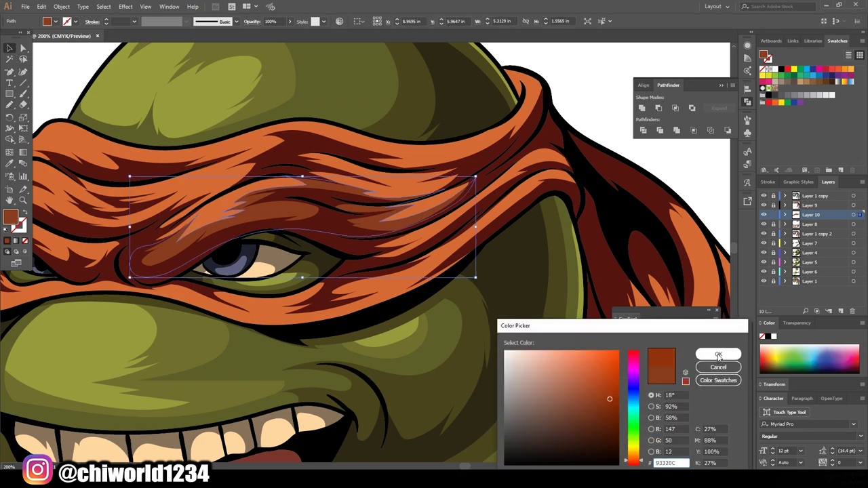
{"action": "left_click", "coordinate": [719, 355]}
{"action": "key", "text": "ctrl+shift+a"}
{"action": "key", "text": "ctrl+0"}
{"action": "scroll", "coordinate": [270, 236], "scroll_direction": "up", "scroll_amount": 8}
{"action": "key", "text": "n"}
Draw brown folds near the eye, across the left side and along the bandana's lower edge
{"action": "left_click_drag", "start_coordinate": [551, 171], "coordinate": [338, 244]}
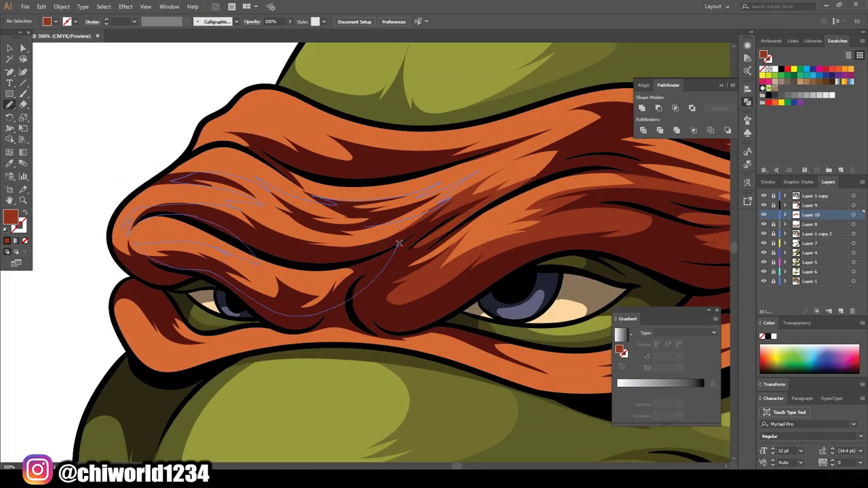
{"action": "left_click_drag", "start_coordinate": [257, 264], "coordinate": [147, 257]}
{"action": "key", "text": "ctrl+0"}
{"action": "scroll", "coordinate": [215, 231], "scroll_direction": "up", "scroll_amount": 9}
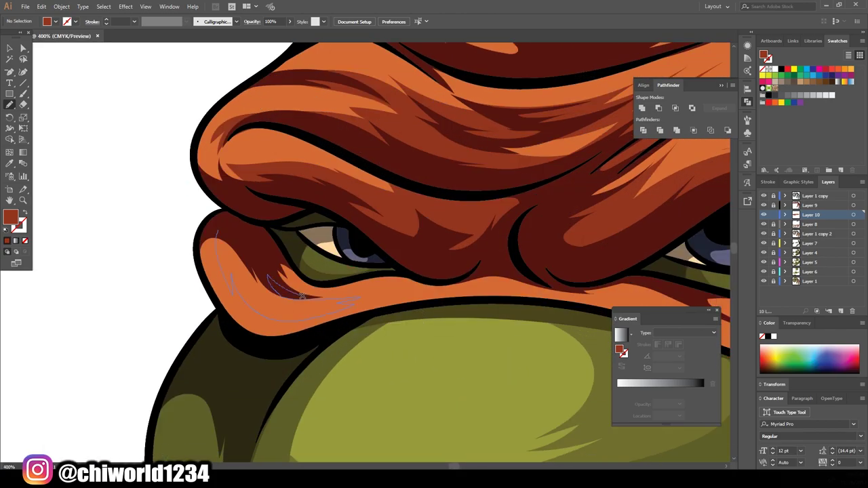
{"action": "left_click_drag", "start_coordinate": [211, 291], "coordinate": [212, 292]}
{"action": "key", "text": "ctrl+0"}
{"action": "scroll", "coordinate": [221, 292], "scroll_direction": "up", "scroll_amount": 8}
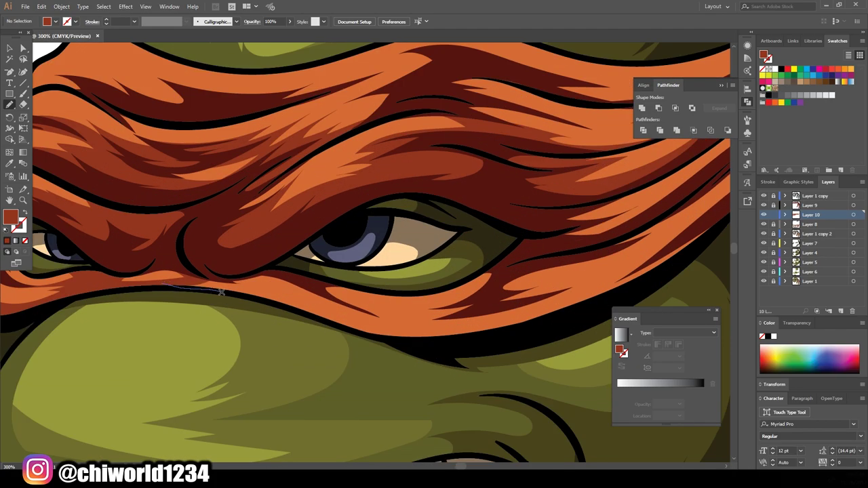
{"action": "left_click_drag", "start_coordinate": [428, 330], "coordinate": [188, 265]}
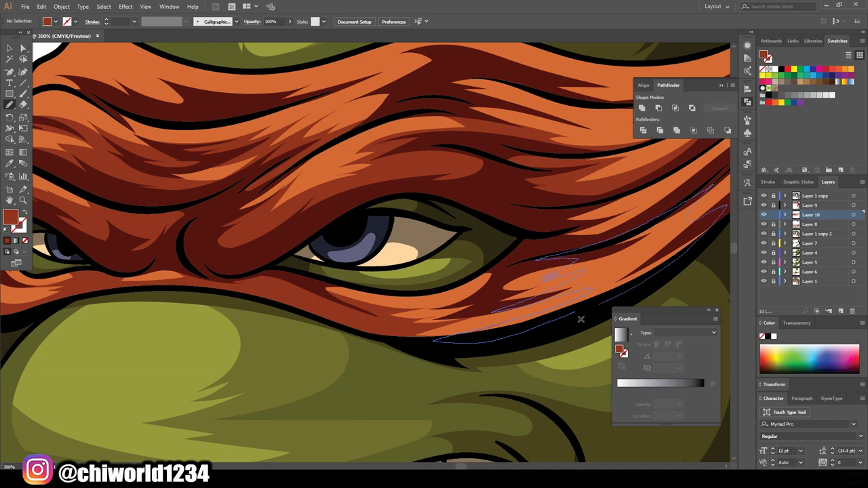
Add brown fold shading on the bandana's right side
{"action": "key", "text": "ctrl+0"}
{"action": "scroll", "coordinate": [232, 268], "scroll_direction": "up", "scroll_amount": 8}
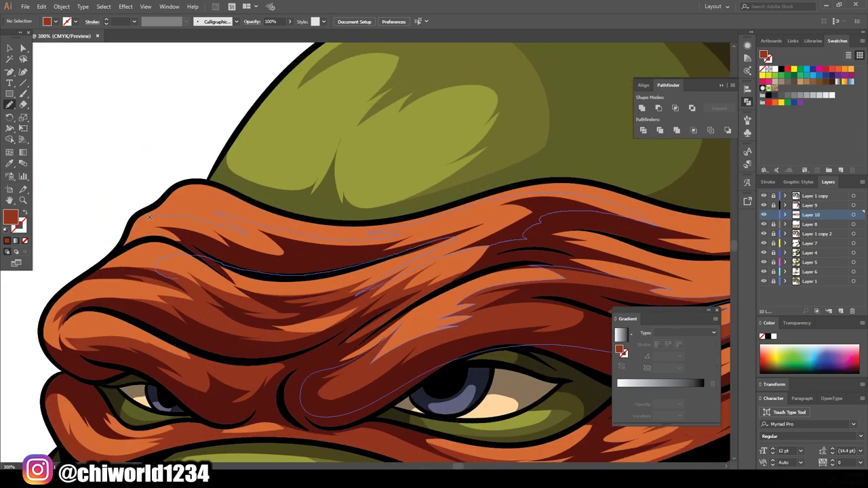
{"action": "scroll", "coordinate": [149, 217], "scroll_direction": "right", "scroll_amount": 5}
{"action": "left_click_drag", "start_coordinate": [611, 282], "coordinate": [383, 217]}
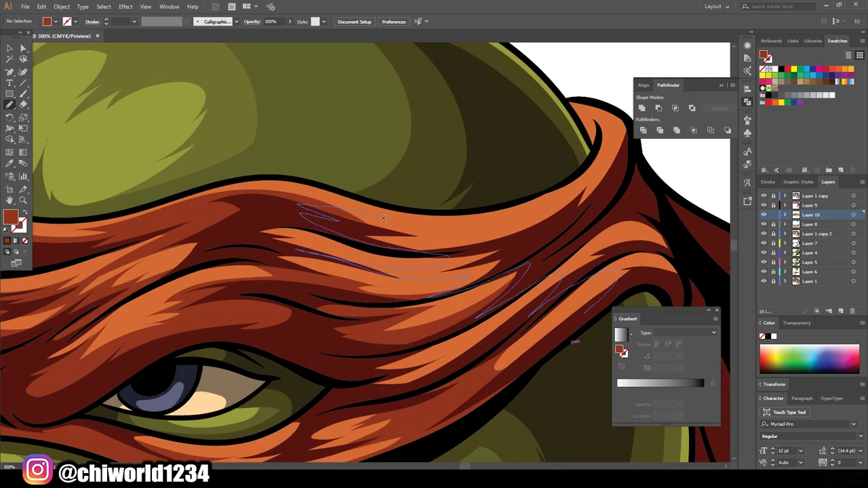
{"action": "key", "text": "ctrl+0"}
Draw brown shading shapes on the upper and lower-left bandana tails
{"action": "scroll", "coordinate": [597, 316], "scroll_direction": "up", "scroll_amount": 5}
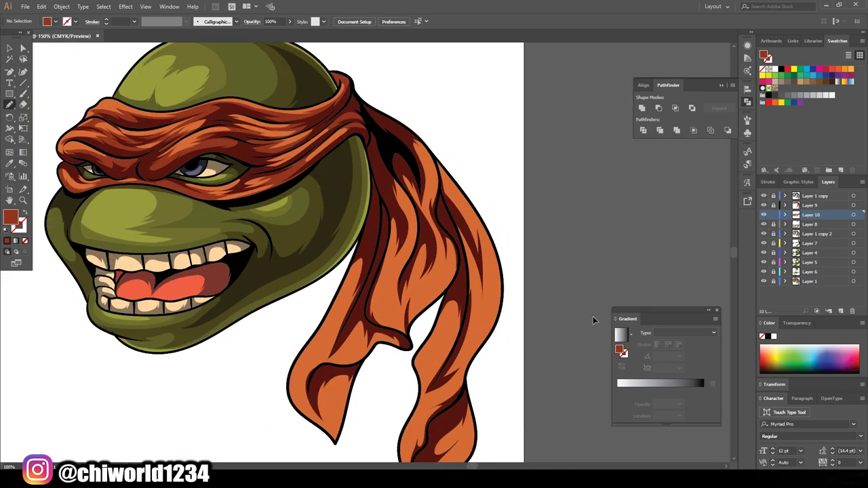
{"action": "left_click_drag", "start_coordinate": [396, 126], "coordinate": [449, 209]}
{"action": "left_click_drag", "start_coordinate": [380, 272], "coordinate": [393, 156]}
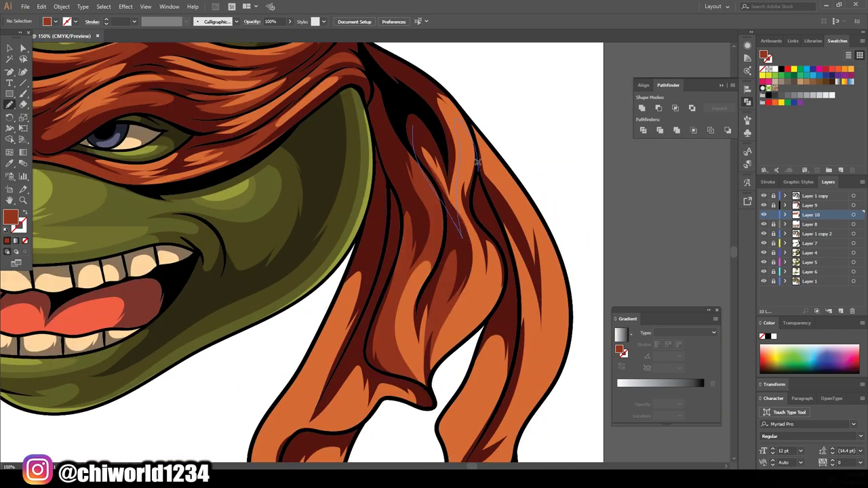
{"action": "left_click_drag", "start_coordinate": [477, 163], "coordinate": [477, 167]}
{"action": "scroll", "coordinate": [382, 292], "scroll_direction": "down", "scroll_amount": 4}
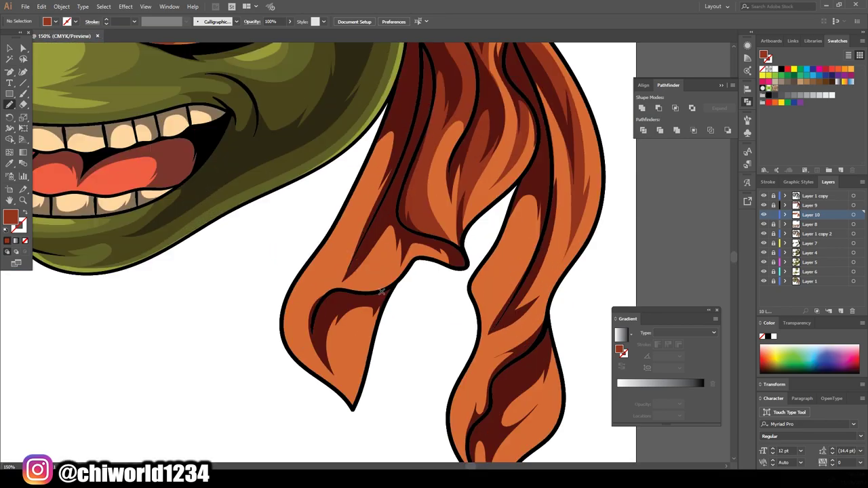
{"action": "left_click_drag", "start_coordinate": [406, 268], "coordinate": [406, 266]}
{"action": "left_click_drag", "start_coordinate": [395, 196], "coordinate": [326, 302]}
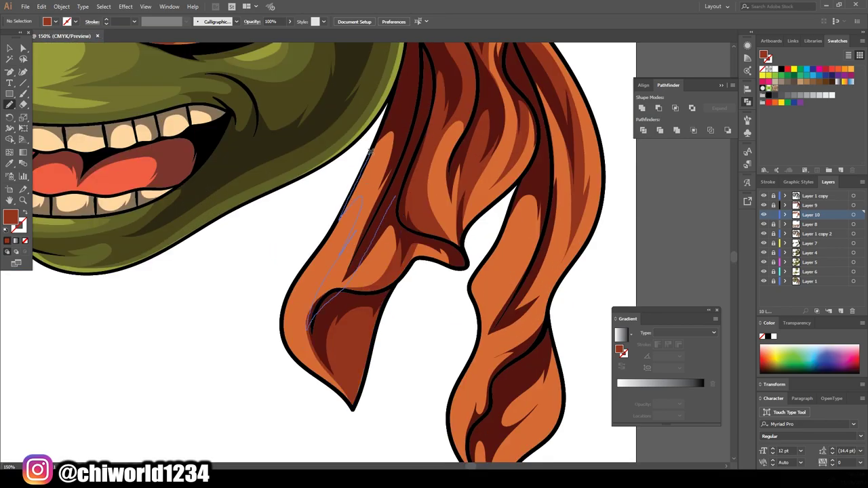
{"action": "scroll", "coordinate": [504, 359], "scroll_direction": "down", "scroll_amount": 3}
{"action": "scroll", "coordinate": [504, 359], "scroll_direction": "up", "scroll_amount": 3}
Add two brown fold shapes on the right bandana tail
{"action": "left_click_drag", "start_coordinate": [248, 393], "coordinate": [312, 338]}
{"action": "left_click_drag", "start_coordinate": [270, 251], "coordinate": [250, 380]}
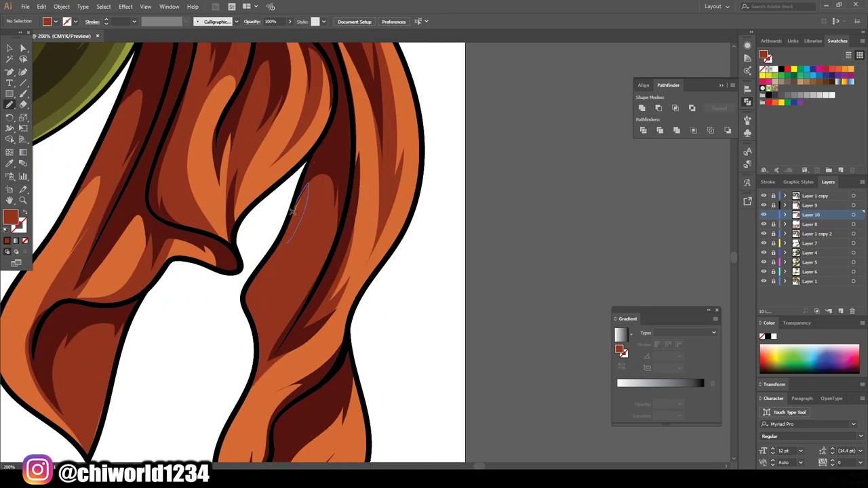
{"action": "scroll", "coordinate": [407, 340], "scroll_direction": "down", "scroll_amount": 3}
{"action": "scroll", "coordinate": [443, 421], "scroll_direction": "up", "scroll_amount": 4}
{"action": "left_click_drag", "start_coordinate": [453, 92], "coordinate": [354, 184]}
{"action": "left_click_drag", "start_coordinate": [337, 450], "coordinate": [337, 451]}
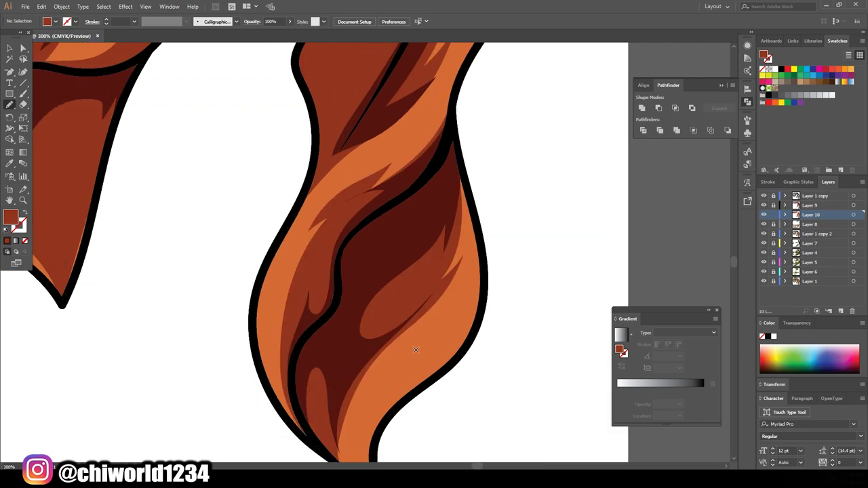
{"action": "scroll", "coordinate": [380, 380], "scroll_direction": "down", "scroll_amount": 2}
{"action": "scroll", "coordinate": [435, 381], "scroll_direction": "down", "scroll_amount": 4}
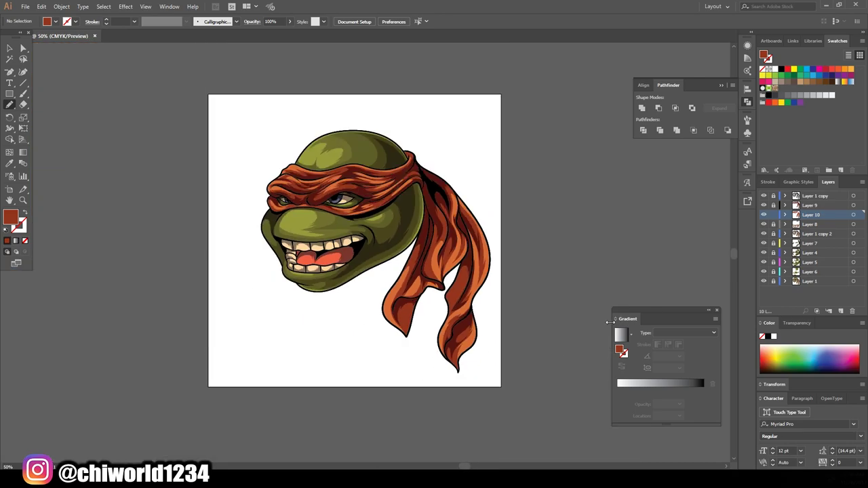
{"action": "key", "text": "ctrl+plus"}
Add a new layer with a yellow-green fill for the skin highlights on the dome and cheeks
{"action": "left_click", "coordinate": [841, 310]}
{"action": "key", "text": "ctrl+plus"}
{"action": "key", "text": "ctrl+plus"}
{"action": "double_click", "coordinate": [11, 216]}
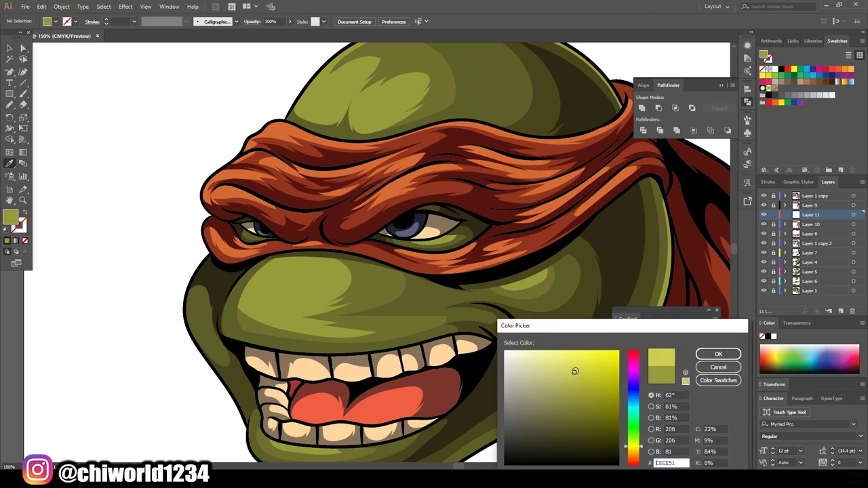
{"action": "key", "text": "Return"}
{"action": "scroll", "coordinate": [284, 260], "scroll_direction": "down", "scroll_amount": 3}
{"action": "scroll", "coordinate": [300, 260], "scroll_direction": "up", "scroll_amount": 4}
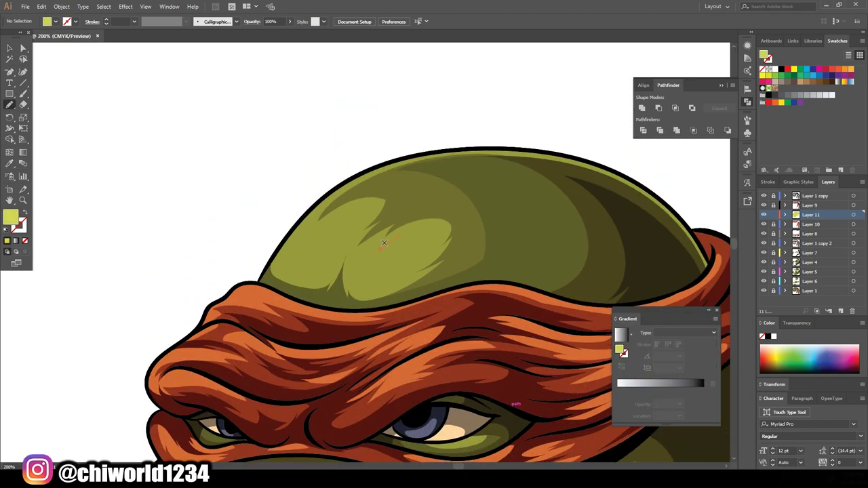
{"action": "key", "text": "ctrl+minus"}
{"action": "key", "text": "ctrl+minus"}
{"action": "key", "text": "ctrl+minus"}
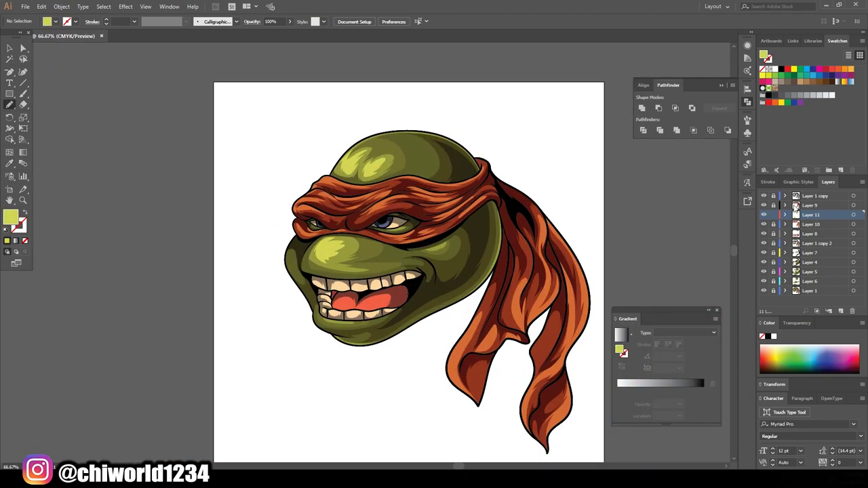
Add another layer with a white fill for the glints in both eyes
{"action": "key", "text": "ctrl+l"}
{"action": "key", "text": "ctrl+plus"}
{"action": "key", "text": "ctrl+plus"}
{"action": "double_click", "coordinate": [10, 216]}
{"action": "key", "text": "Return"}
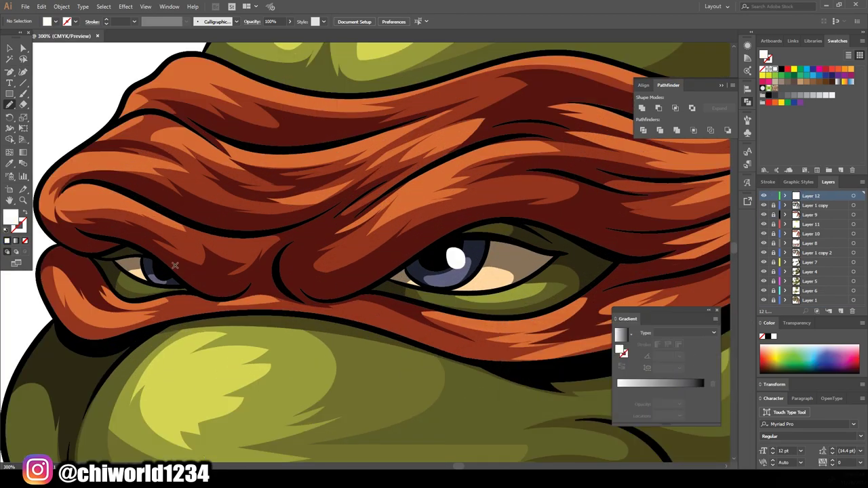
{"action": "key", "text": "ctrl+minus"}
{"action": "key", "text": "ctrl+plus"}
Soften the white eye glints with Effect > Blur > Gaussian Blur
{"action": "key", "text": "v"}
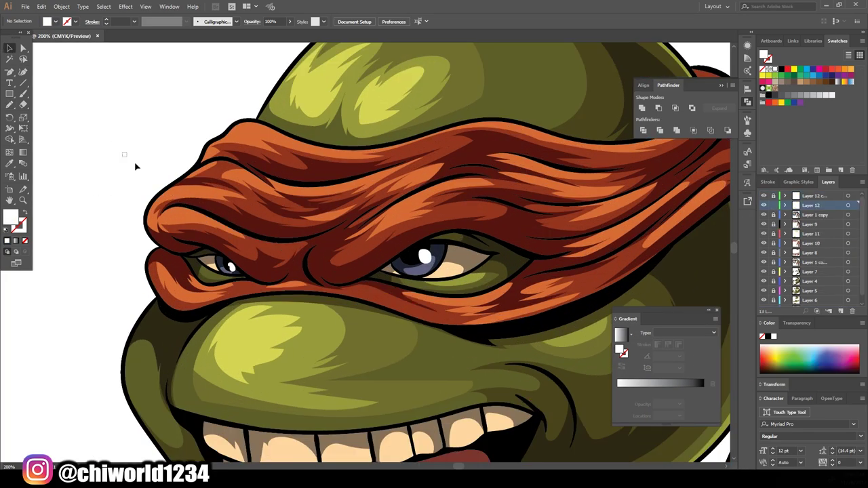
{"action": "key", "text": "ctrl+f"}
{"action": "left_click", "coordinate": [125, 6]}
{"action": "left_click", "coordinate": [241, 159]}
{"action": "left_click", "coordinate": [64, 52]}
{"action": "key", "text": "ctrl+minus"}
{"action": "key", "text": "ctrl+minus"}
{"action": "key", "text": "ctrl+minus"}
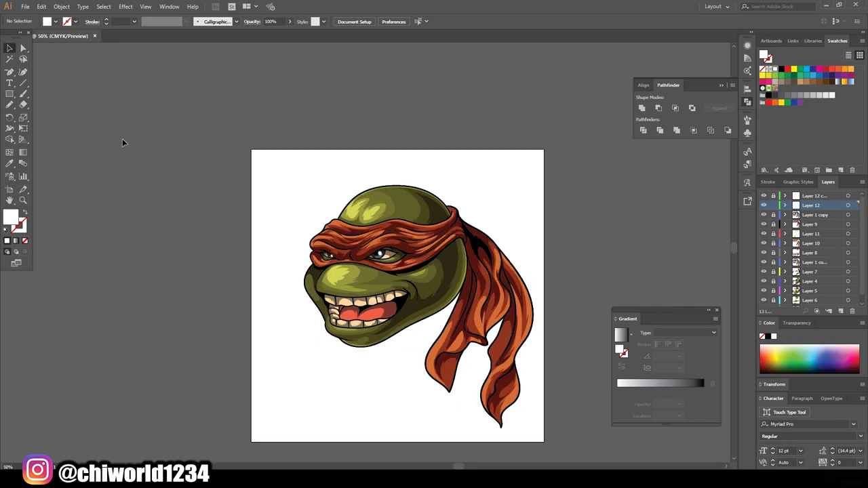